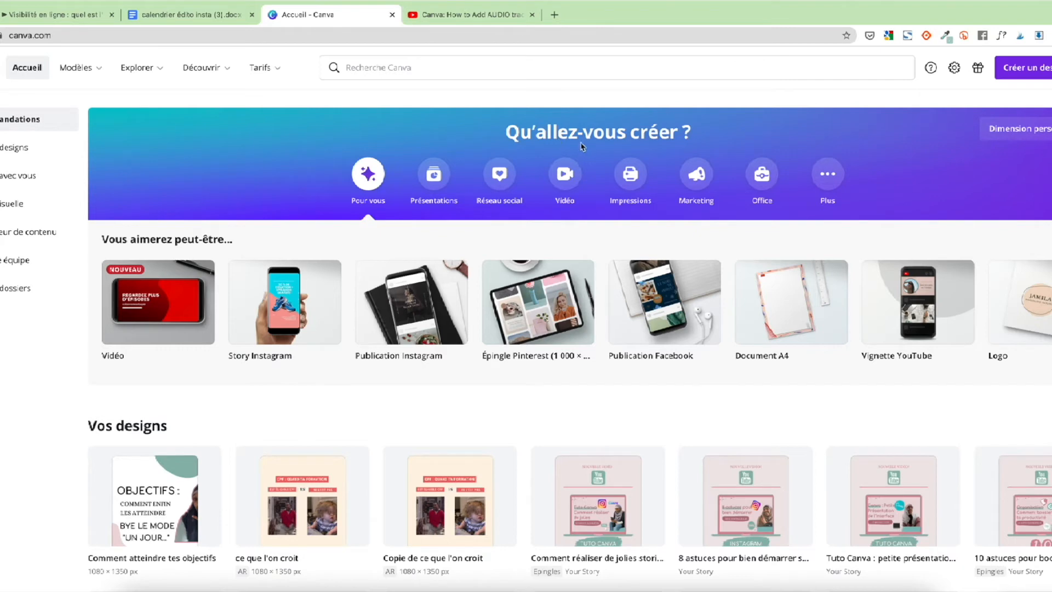
Step: Create a blank Facebook video and apply the "Start the morning off RIGHT" page of the Beige & White Simple Morning Routine template
{"action": "left_click", "coordinate": [572, 176]}
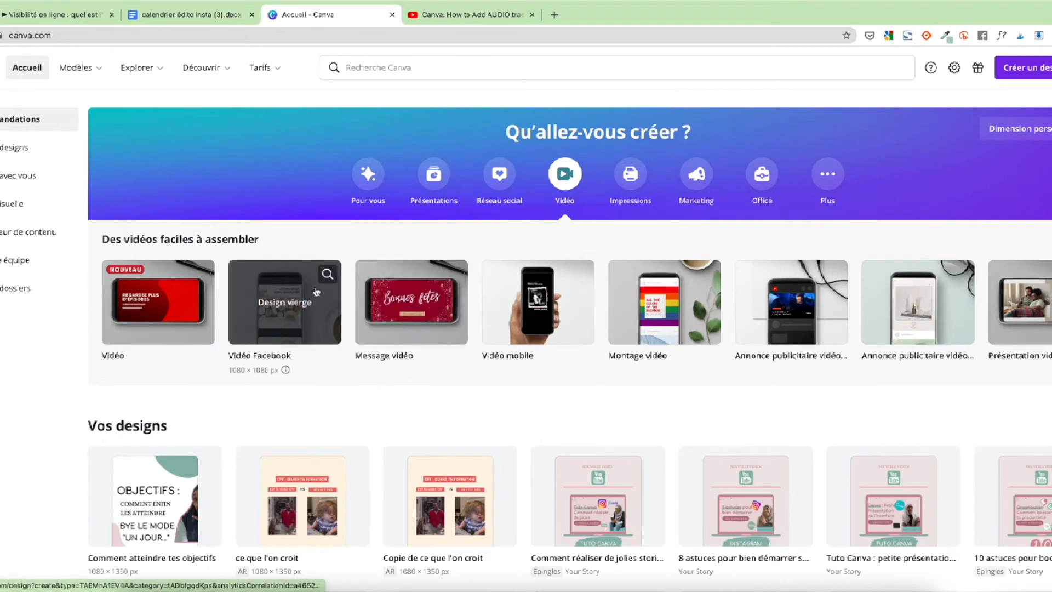
{"action": "left_click", "coordinate": [287, 286]}
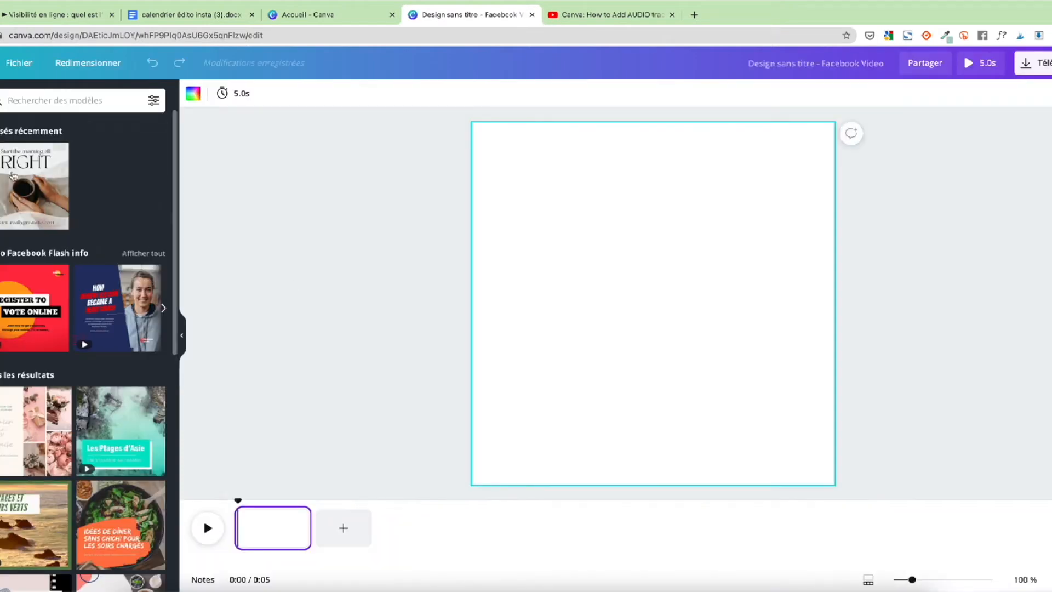
{"action": "left_click", "coordinate": [21, 179]}
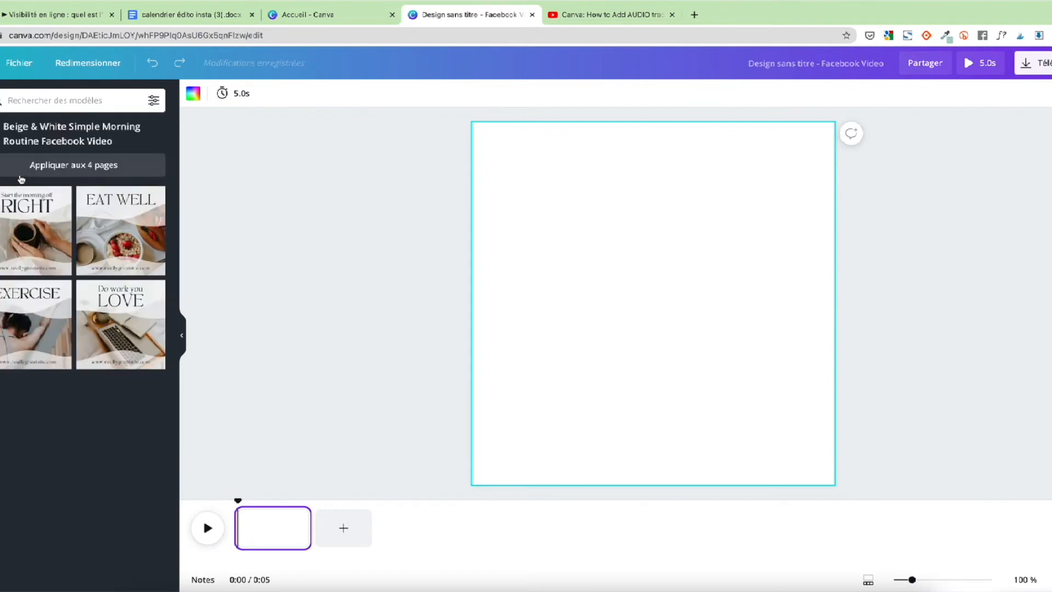
{"action": "left_click", "coordinate": [26, 229]}
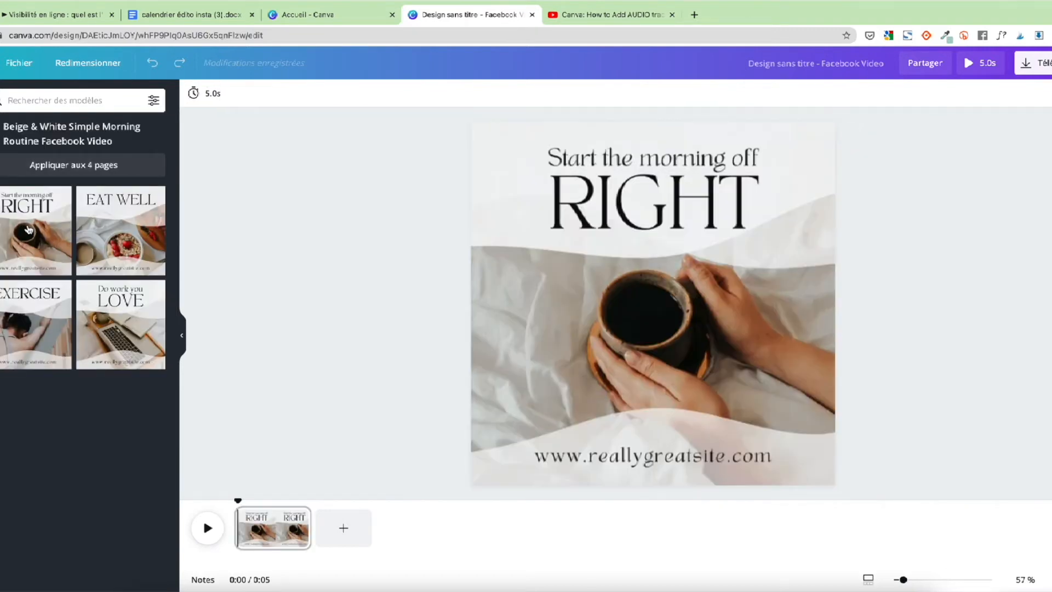
Step: Add a second page with the template's EAT WELL layout and a third with its EXERCISE layout
{"action": "left_click", "coordinate": [344, 528]}
{"action": "left_click", "coordinate": [122, 255]}
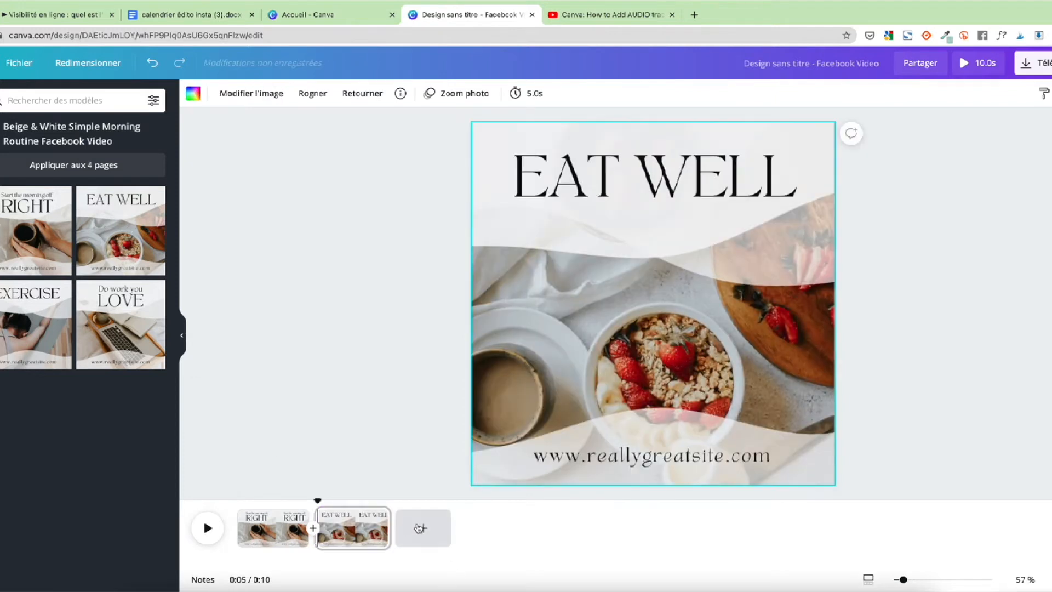
{"action": "left_click", "coordinate": [438, 543]}
{"action": "left_click", "coordinate": [32, 324]}
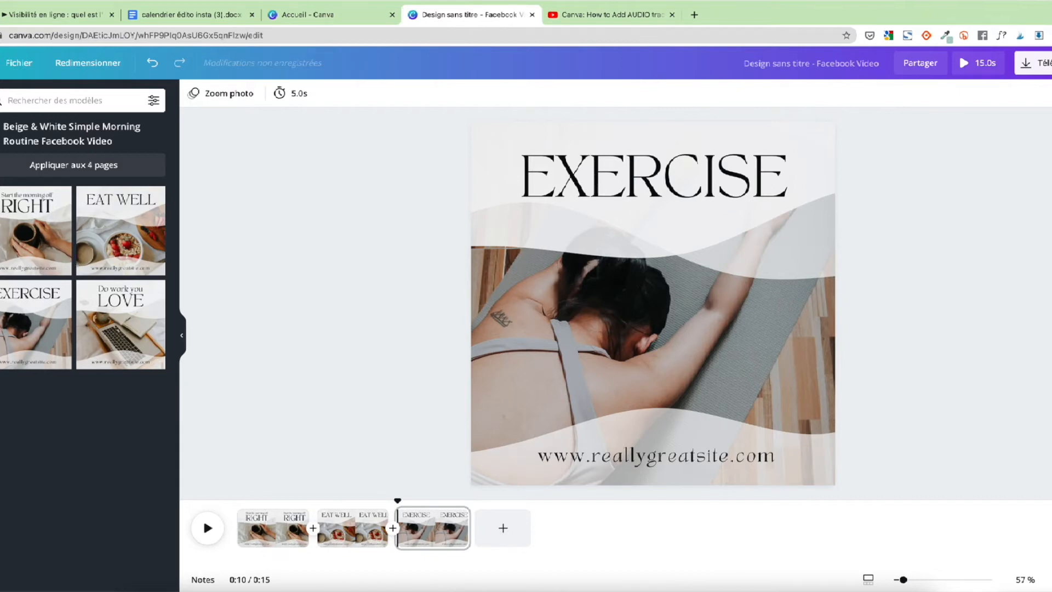
Step: Add the uploaded 11:53 recording to the EXERCISE page, the 11:32 recording to the RIGHT page and an Untitled Project audio to the EAT WELL page
{"action": "left_click", "coordinate": [136, 187]}
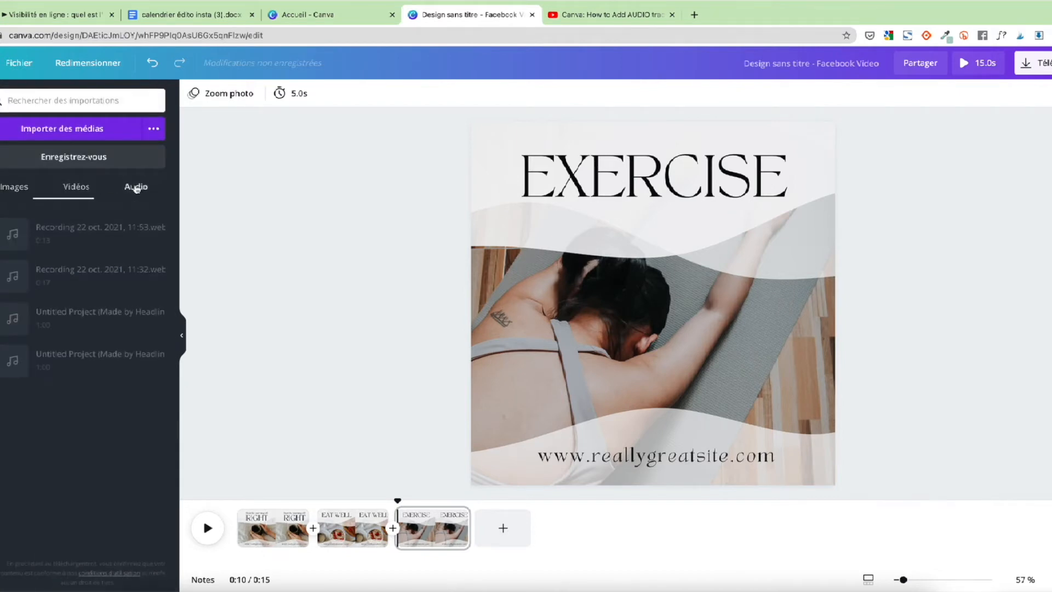
{"action": "left_click", "coordinate": [90, 230]}
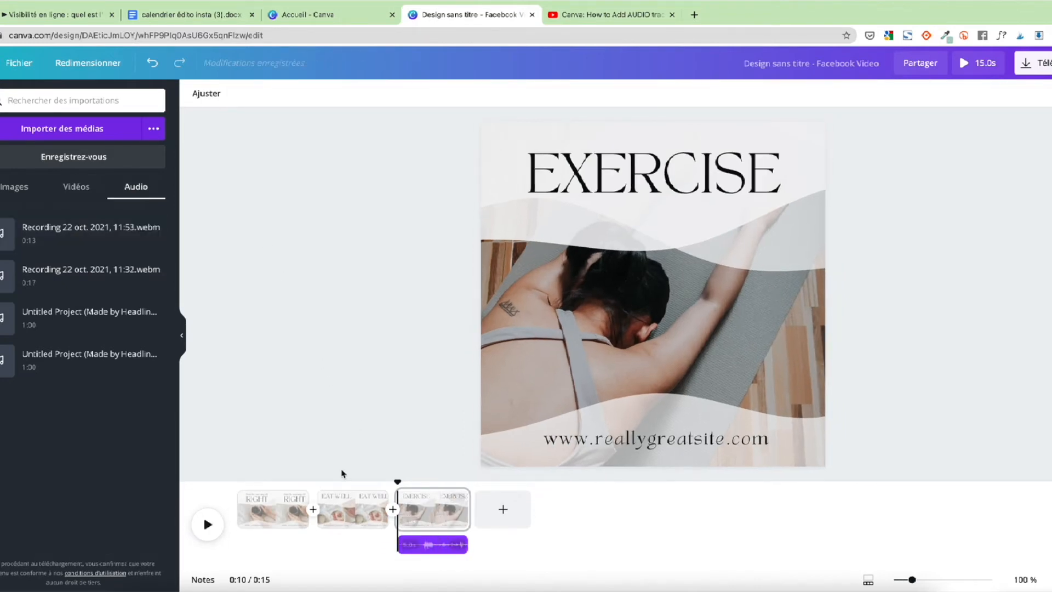
{"action": "left_click", "coordinate": [269, 512]}
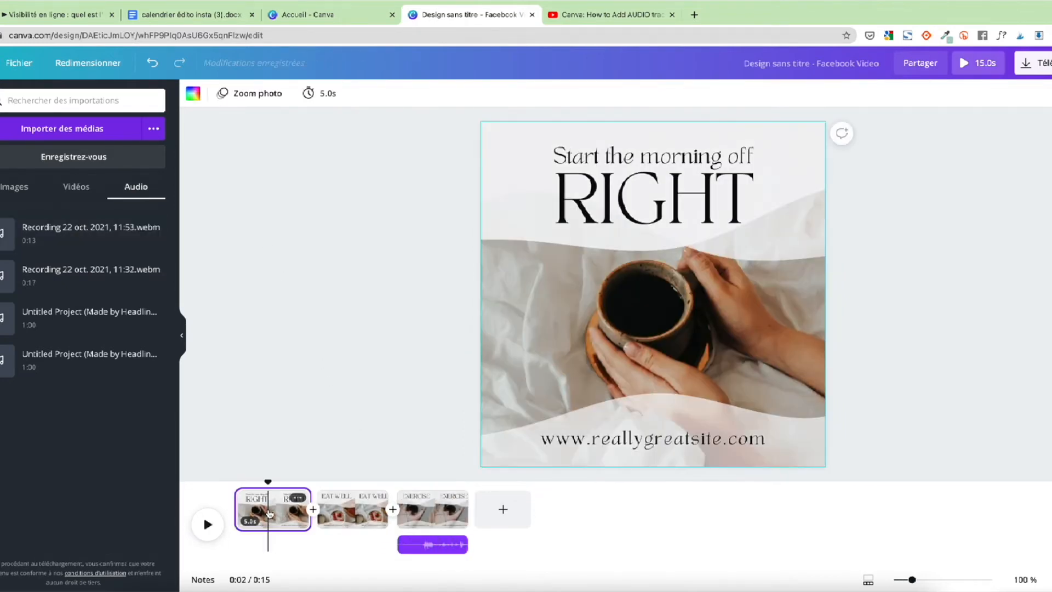
{"action": "left_click", "coordinate": [73, 278]}
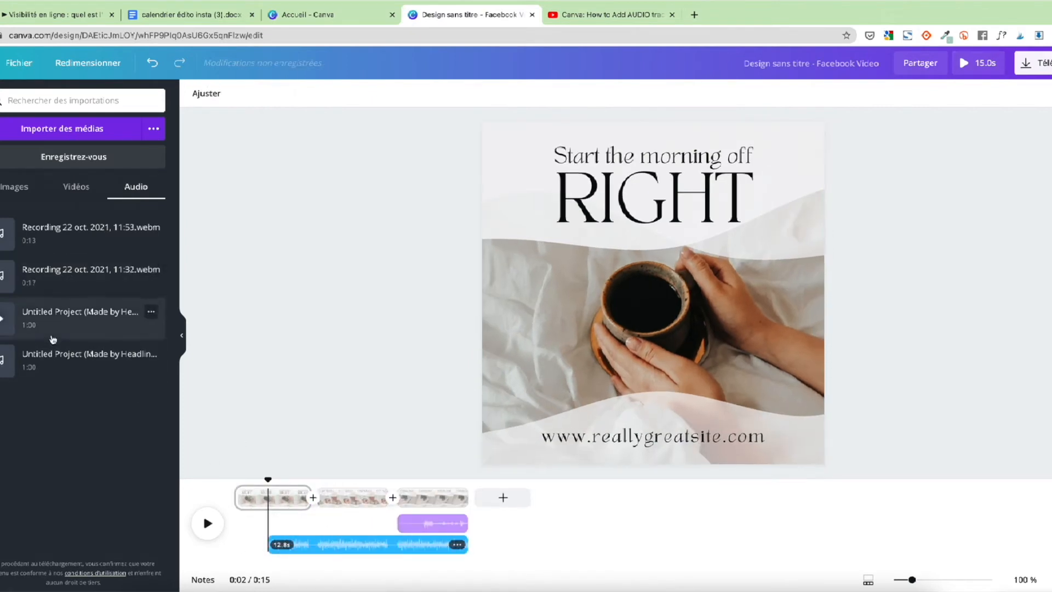
{"action": "left_click", "coordinate": [346, 495]}
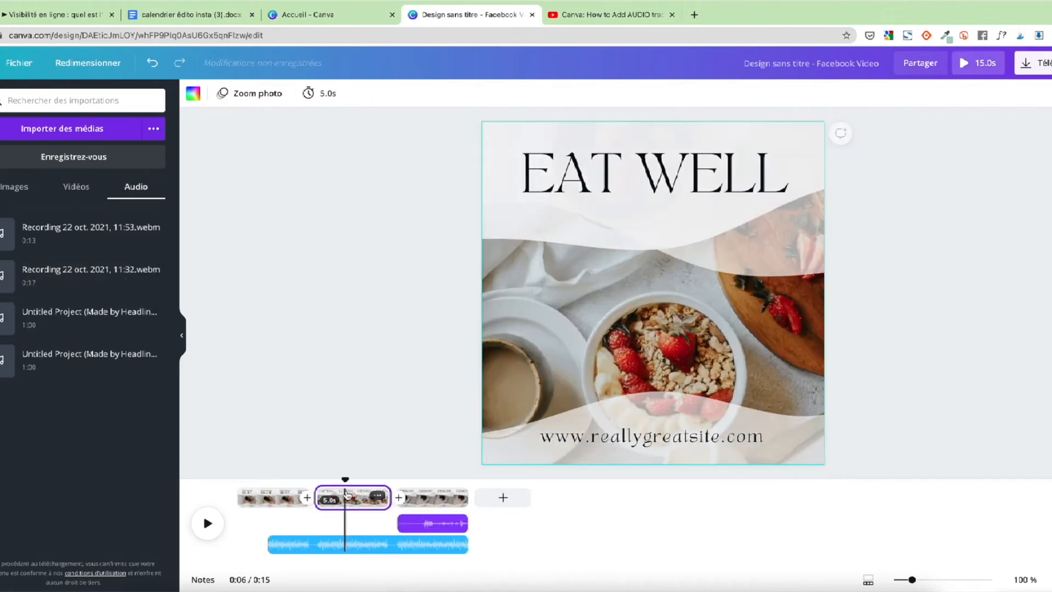
{"action": "left_click", "coordinate": [71, 357]}
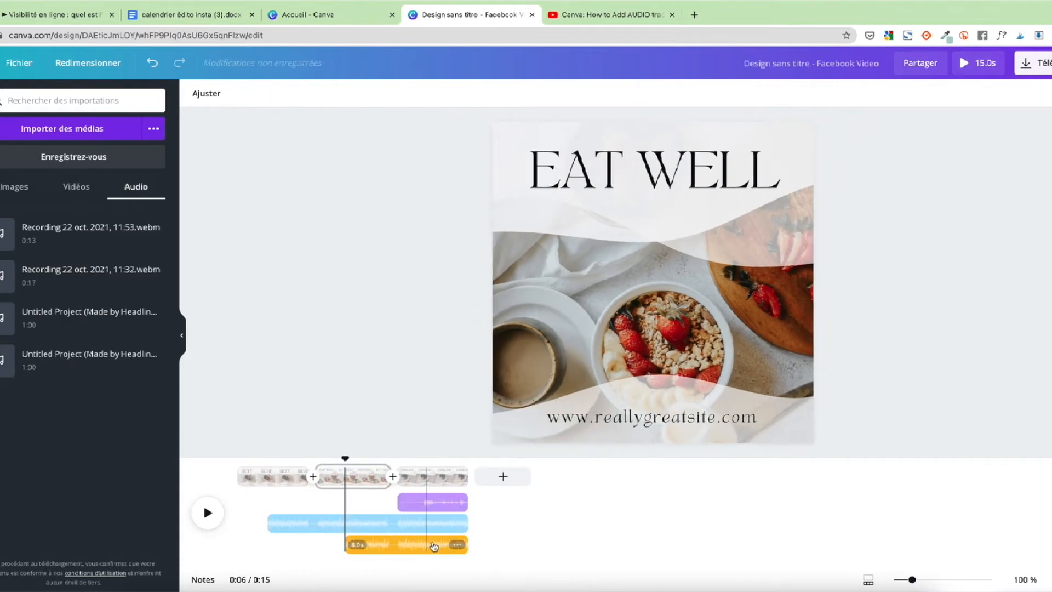
Step: Delete all three audio tracks from the timeline
{"action": "left_click", "coordinate": [420, 544]}
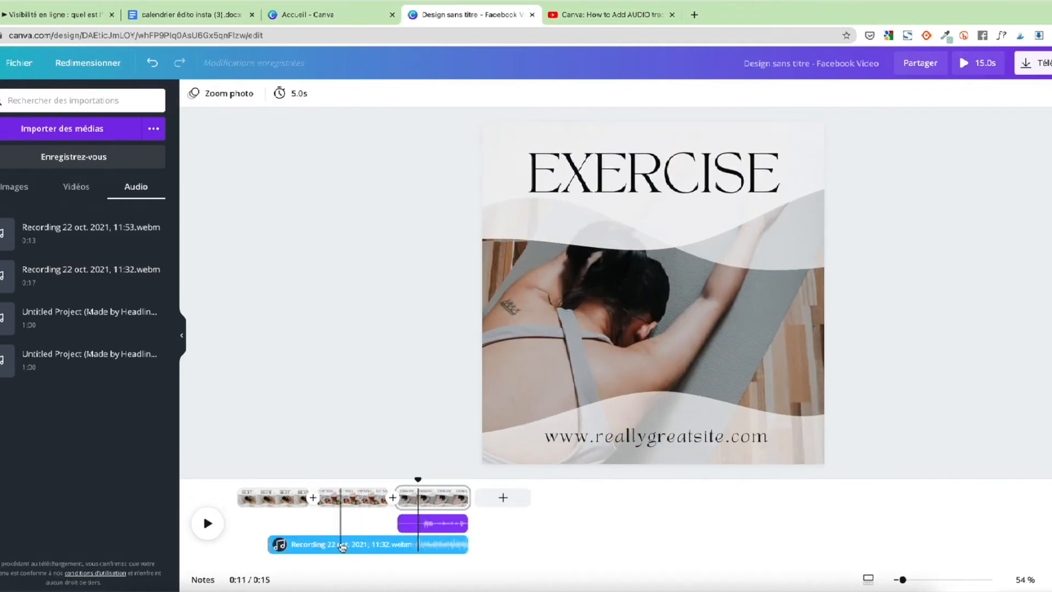
{"action": "left_click", "coordinate": [340, 544]}
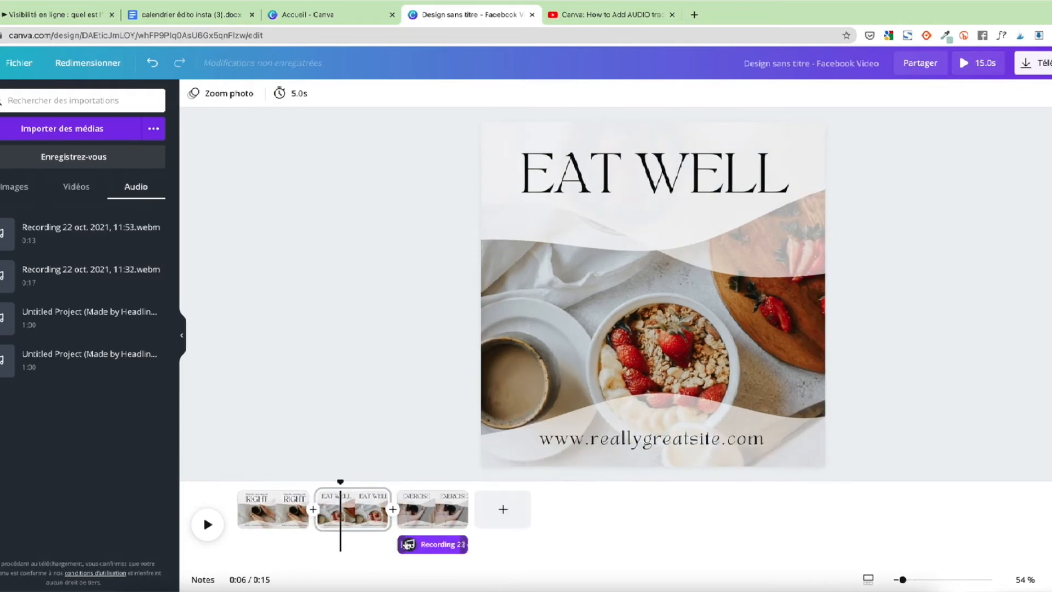
{"action": "left_click", "coordinate": [431, 545]}
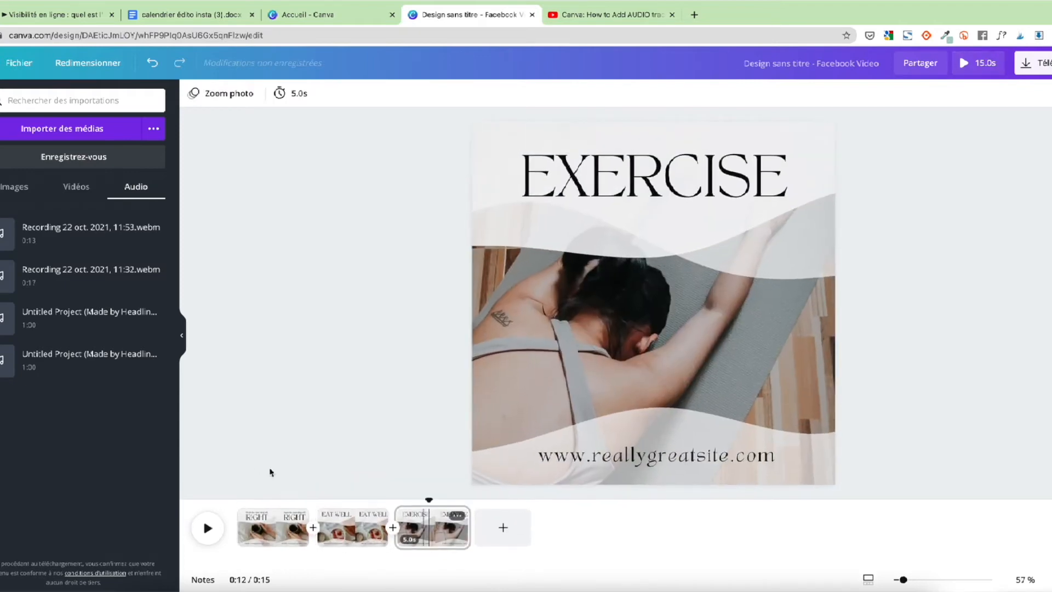
Step: Try extending the 11:53 recording from the EXERCISE page back to the start of the video, and delete the track
{"action": "left_click", "coordinate": [71, 237]}
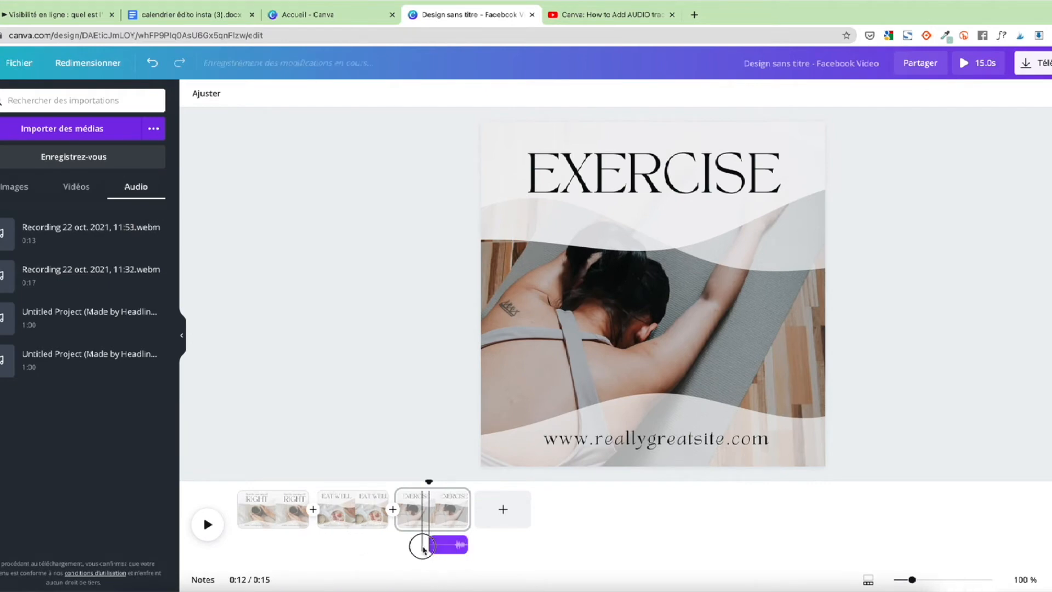
{"action": "left_click", "coordinate": [453, 543]}
{"action": "left_click_drag", "start_coordinate": [431, 544], "coordinate": [245, 542]}
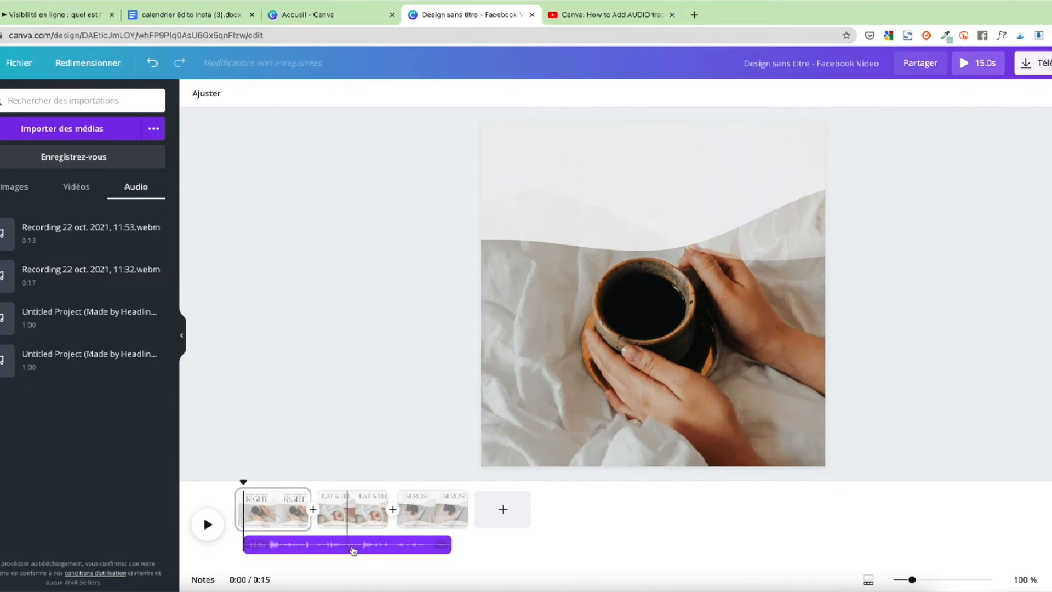
{"action": "left_click", "coordinate": [386, 546]}
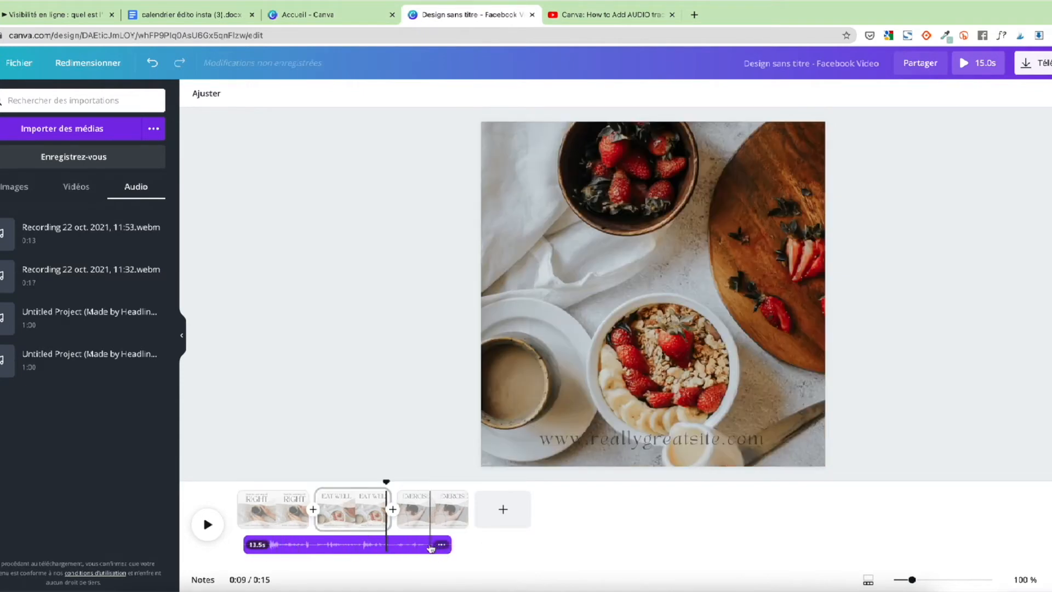
{"action": "left_click", "coordinate": [408, 548]}
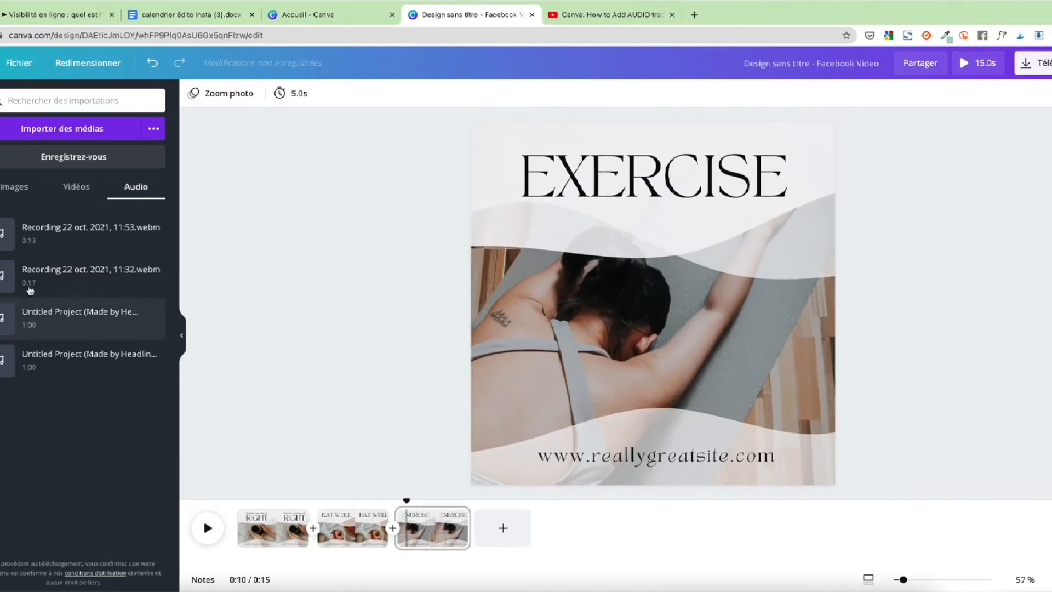
Step: Add the 11:53 recording on the EXERCISE page again and undo the latest timeline changes
{"action": "left_click", "coordinate": [55, 230]}
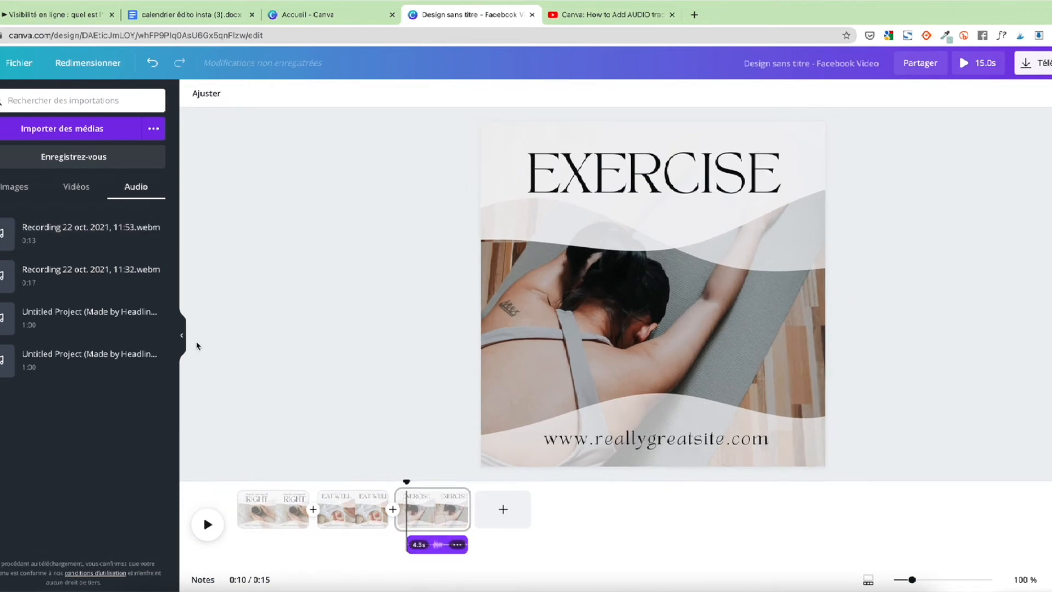
{"action": "key", "text": "ctrl+z"}
{"action": "key", "text": "ctrl+z"}
{"action": "key", "text": "ctrl+z"}
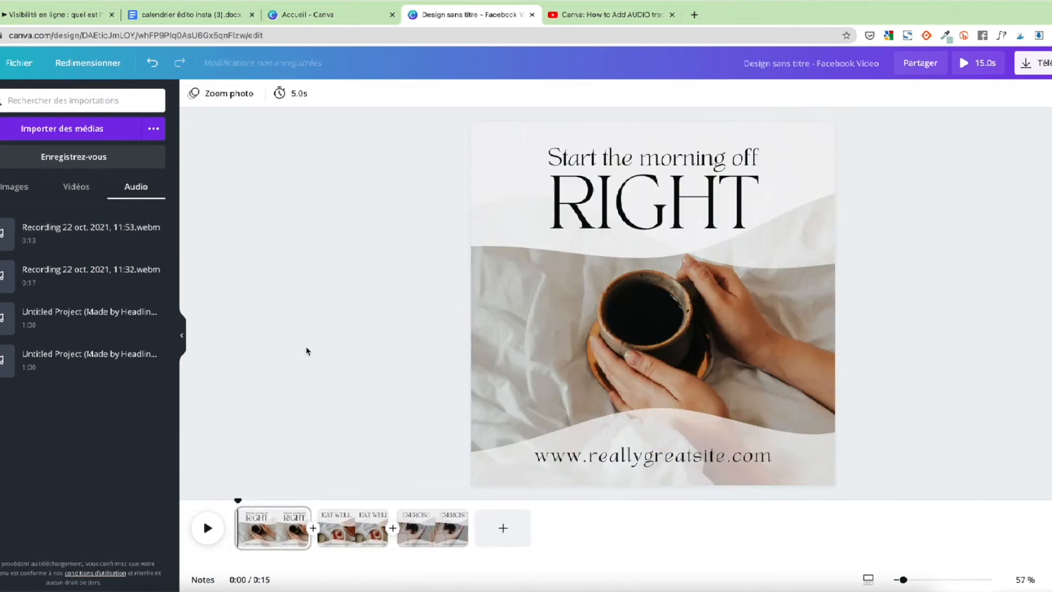
Step: Add the 11:53 recording at the start of the first page and play the opening seconds of the video
{"action": "left_click", "coordinate": [79, 232]}
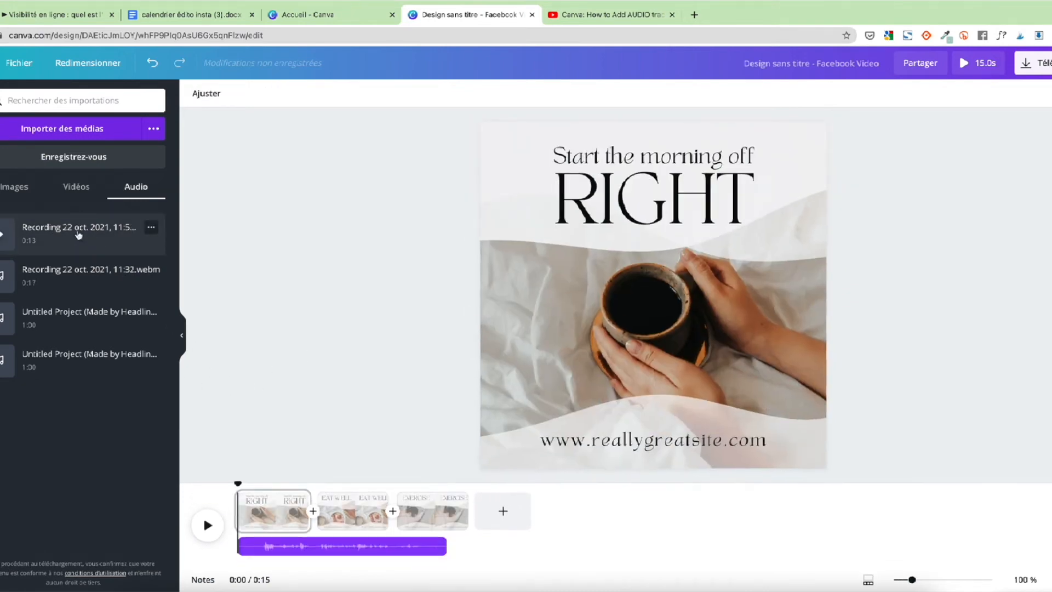
{"action": "left_click", "coordinate": [207, 526]}
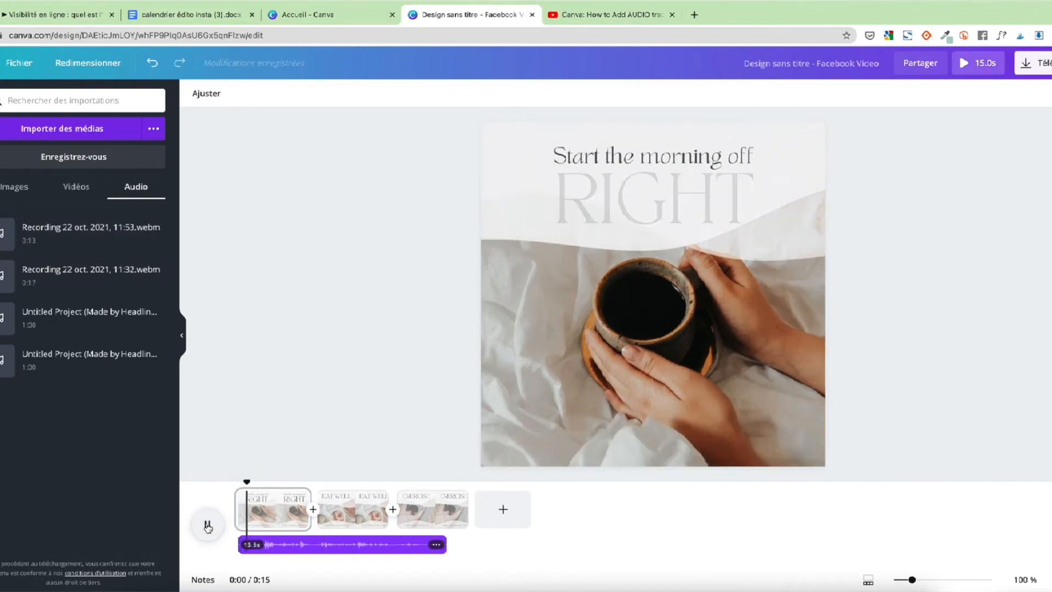
{"action": "left_click", "coordinate": [207, 524]}
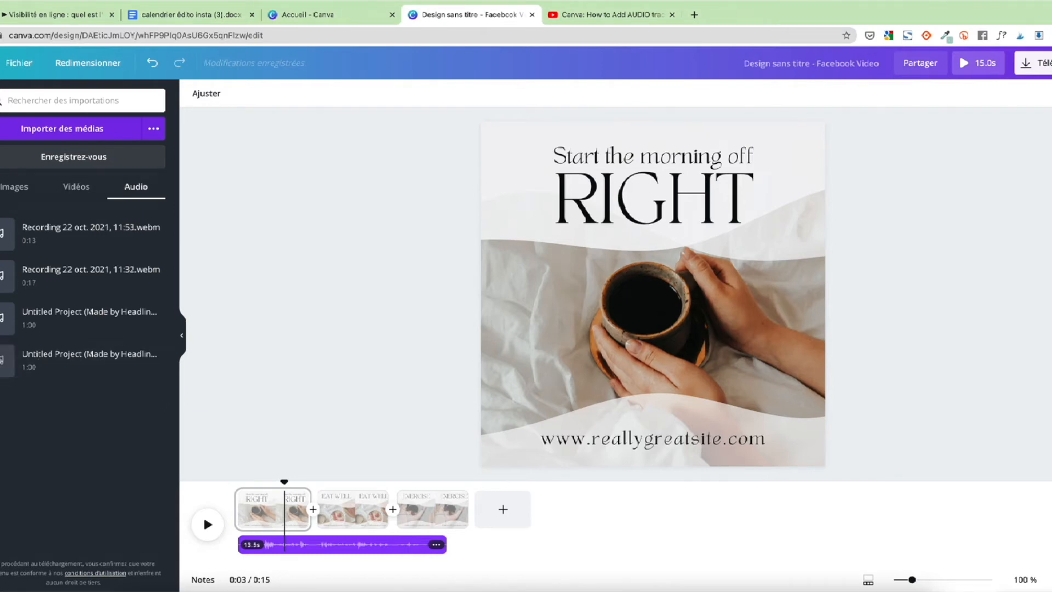
Step: Search the Canva audio library for "typing" and preview the track The Typewriter
{"action": "left_click", "coordinate": [1, 147]}
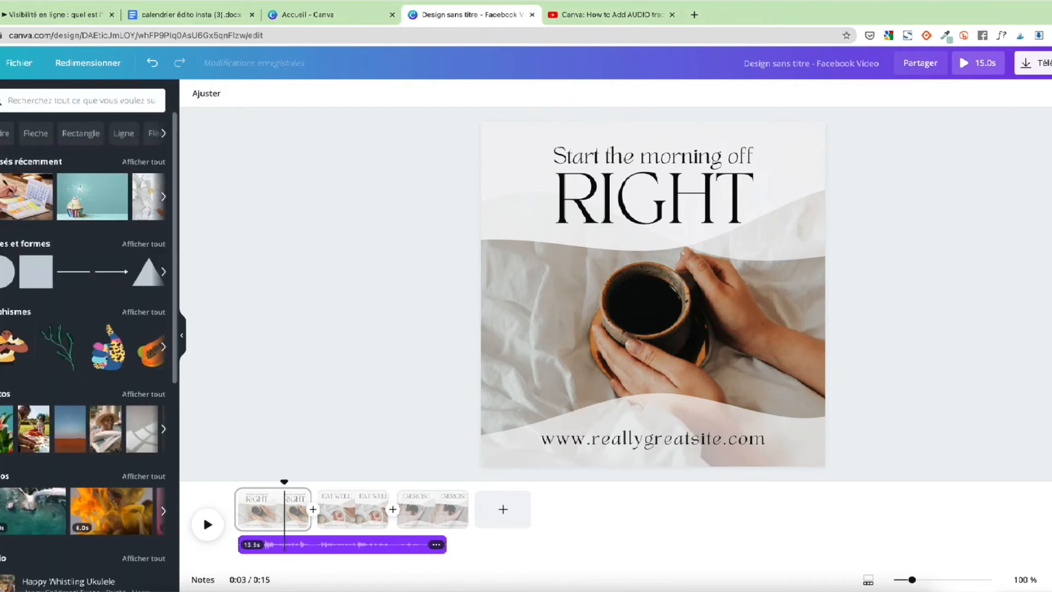
{"action": "scroll", "coordinate": [68, 309], "scroll_direction": "down", "scroll_amount": 5}
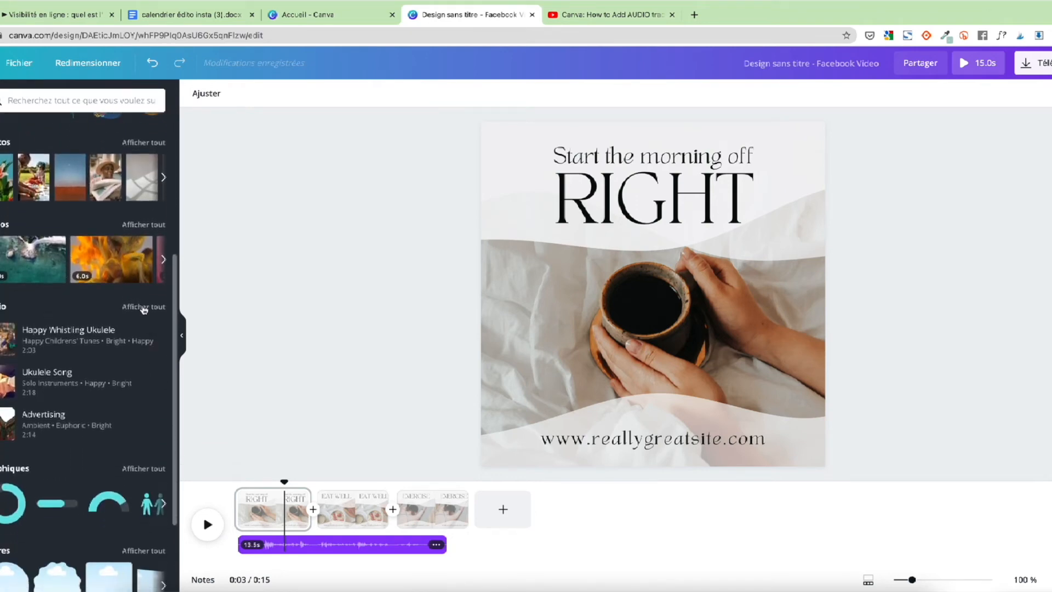
{"action": "left_click", "coordinate": [144, 307]}
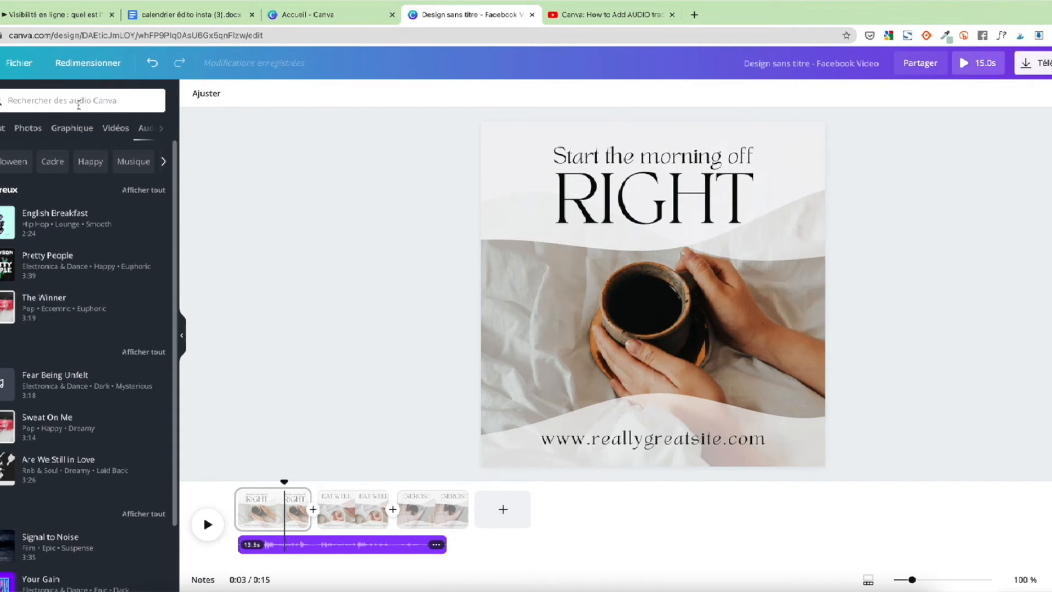
{"action": "left_click", "coordinate": [79, 103]}
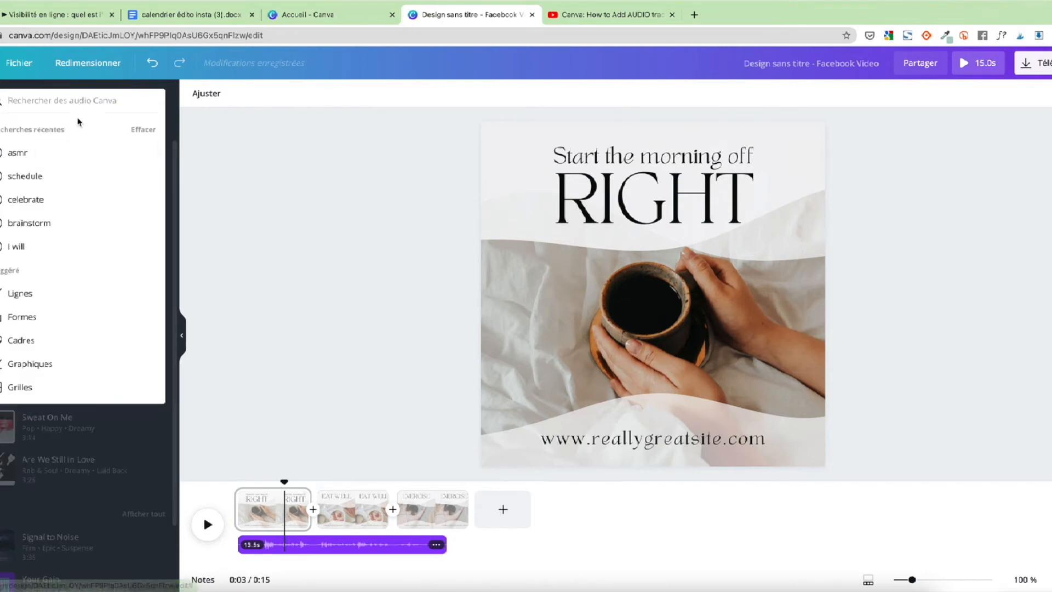
{"action": "type", "text": "asm"}
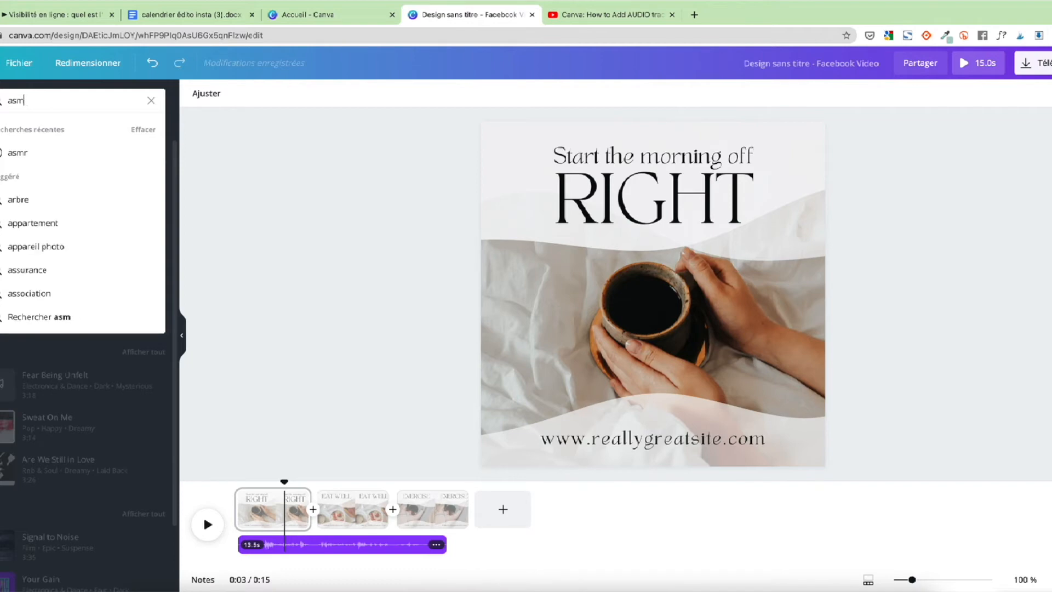
{"action": "key", "text": "BackSpace"}
{"action": "key", "text": "BackSpace"}
{"action": "key", "text": "BackSpace"}
{"action": "type", "text": "typing"}
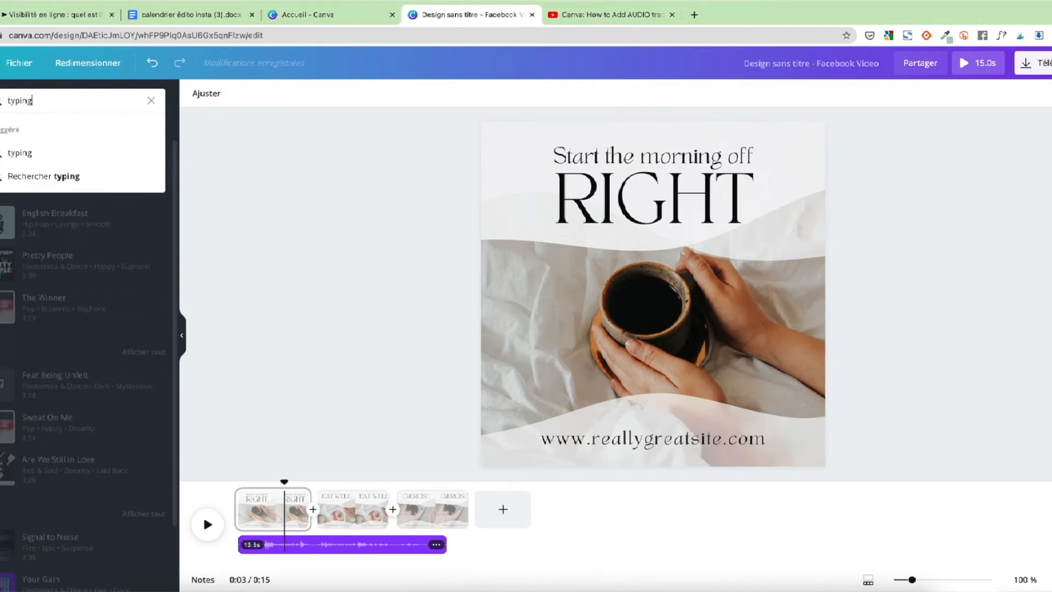
{"action": "key", "text": "Return"}
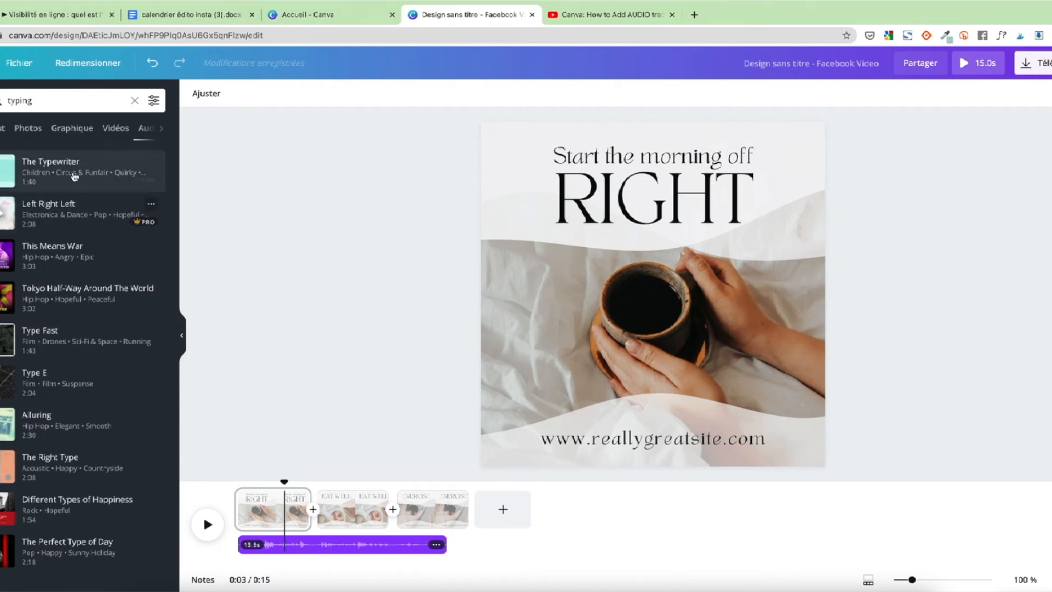
{"action": "left_click", "coordinate": [2, 175]}
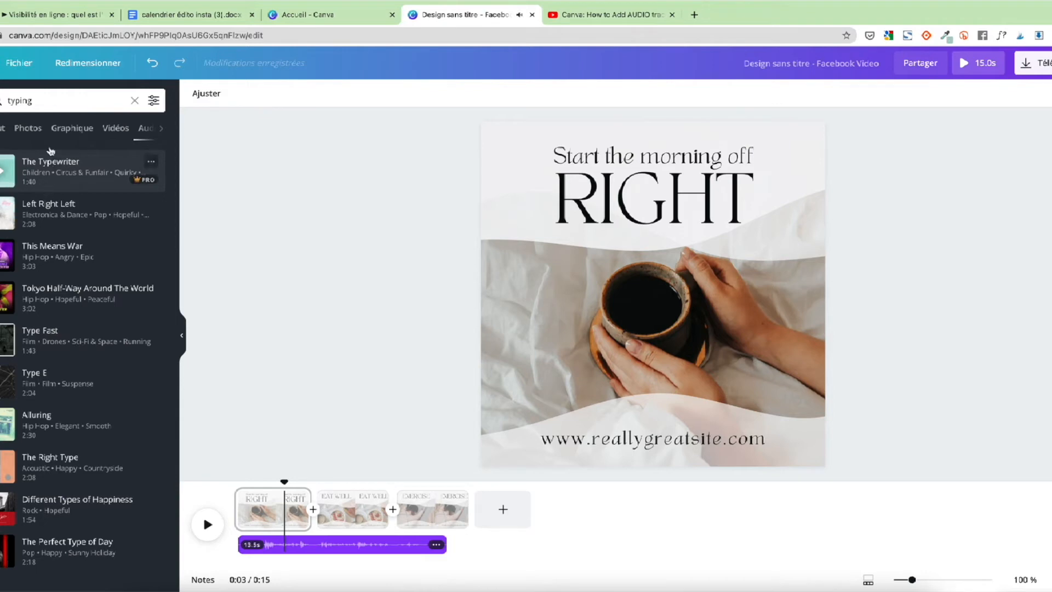
Step: Clear the audio search and search the elements library for "asmr"
{"action": "left_click", "coordinate": [133, 103]}
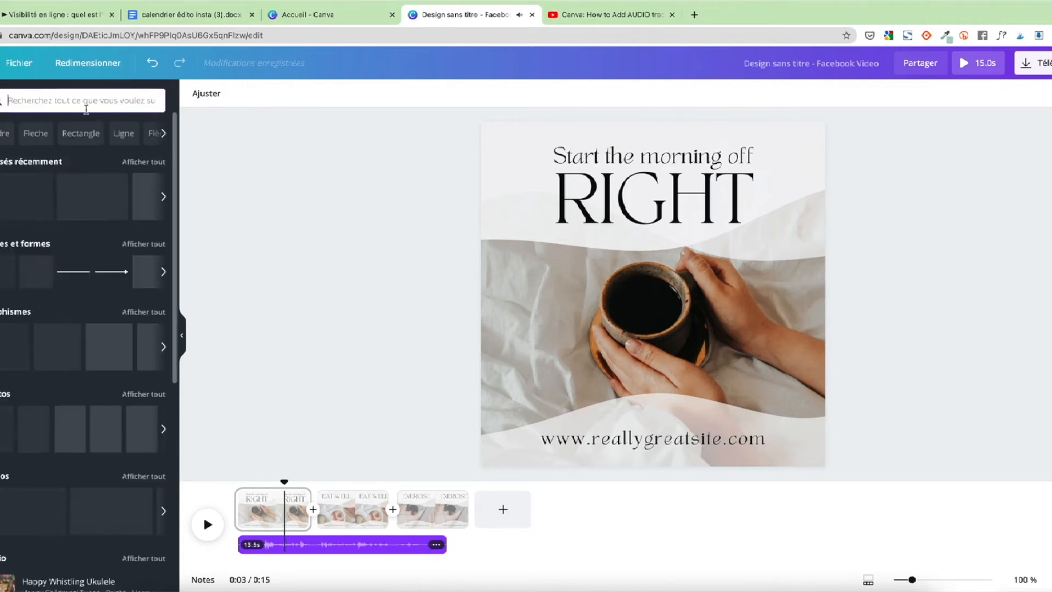
{"action": "type", "text": "asmr"}
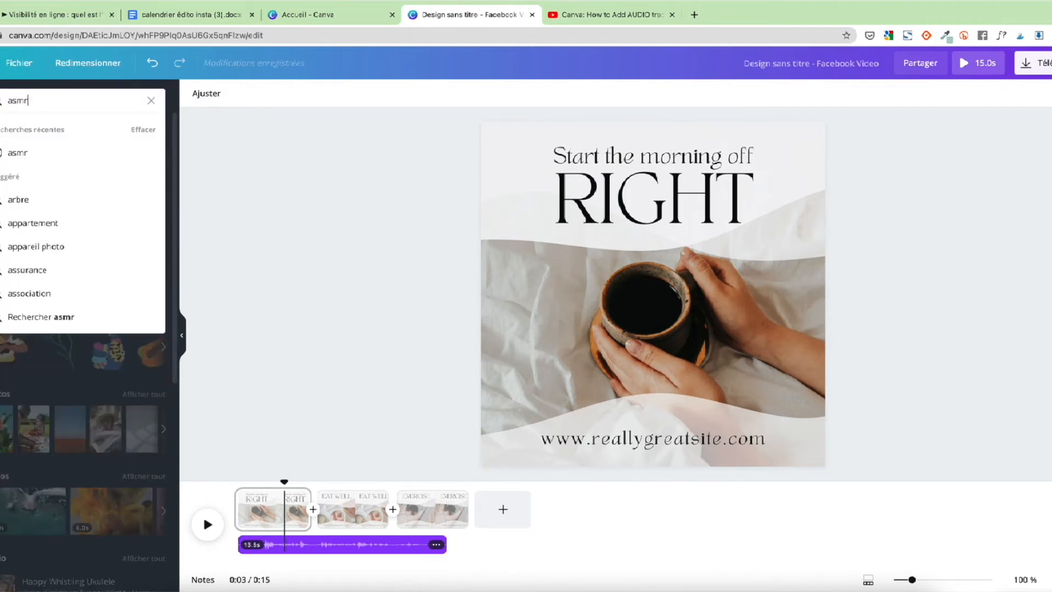
{"action": "key", "text": "Return"}
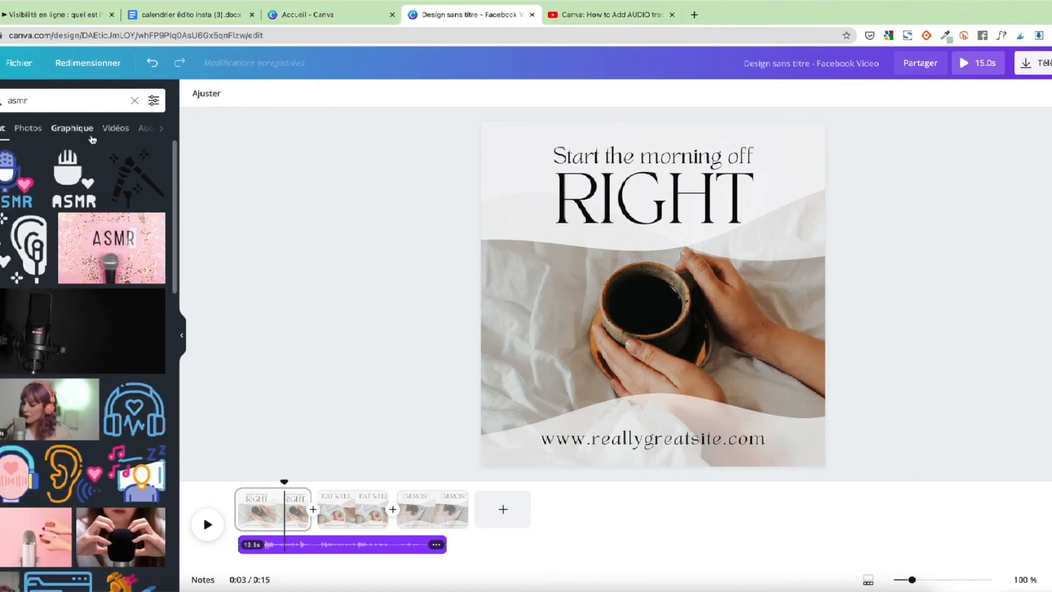
Step: Show only audio results for "asmr", preview the Crunchy Snow track, and add it to the timeline at 0:03
{"action": "left_click", "coordinate": [147, 129]}
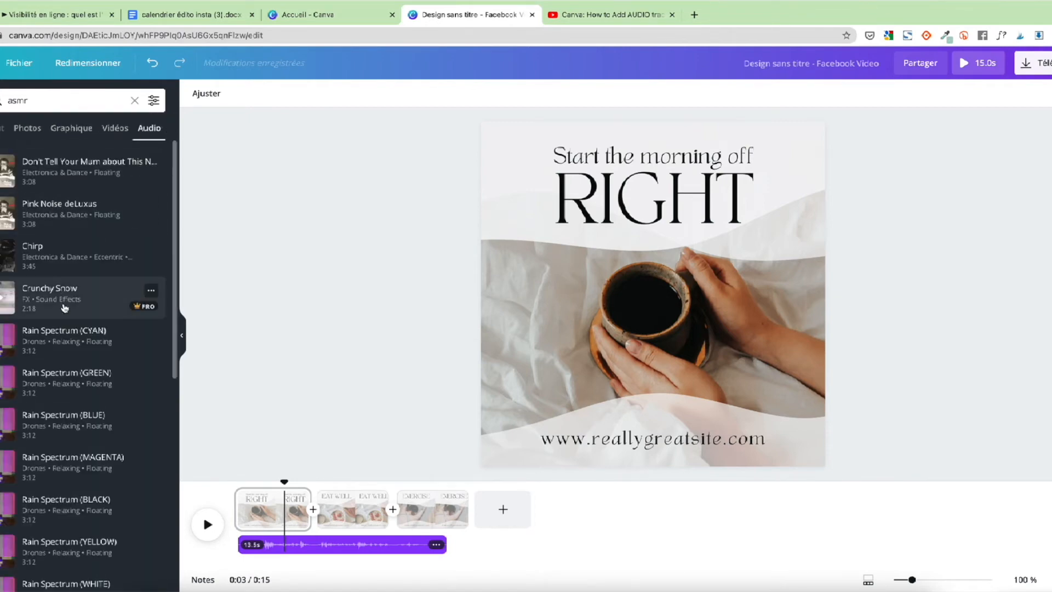
{"action": "left_click", "coordinate": [1, 299]}
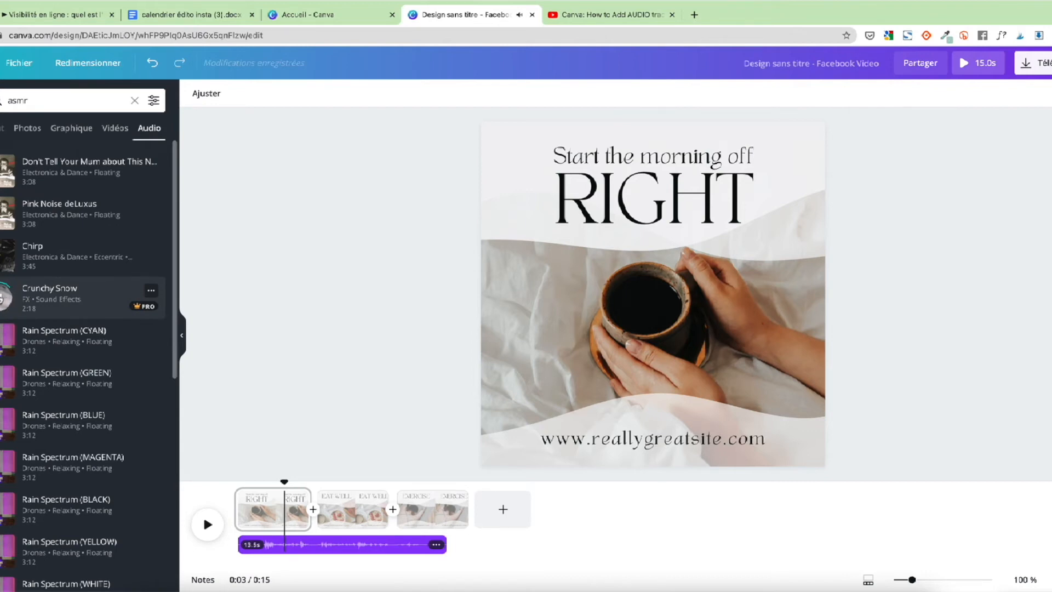
{"action": "scroll", "coordinate": [68, 308], "scroll_direction": "down", "scroll_amount": 3}
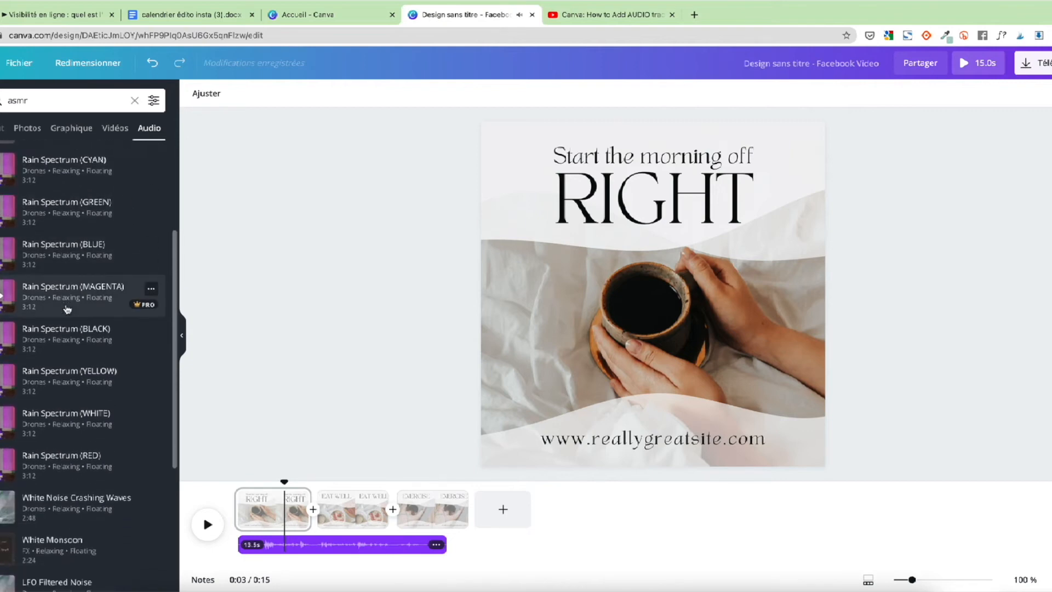
{"action": "scroll", "coordinate": [66, 310], "scroll_direction": "up", "scroll_amount": 3}
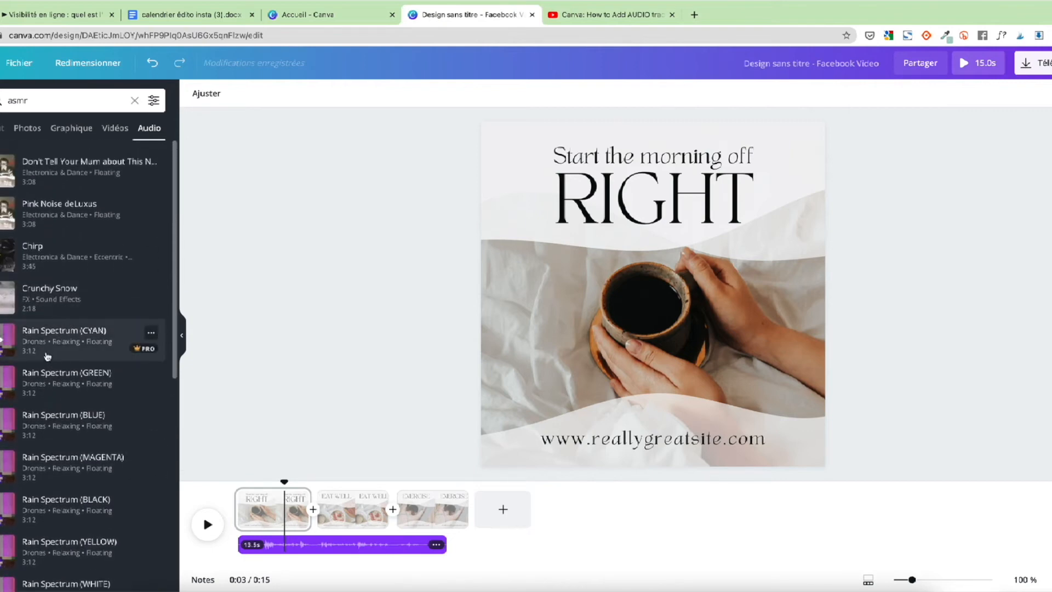
{"action": "left_click", "coordinate": [53, 307]}
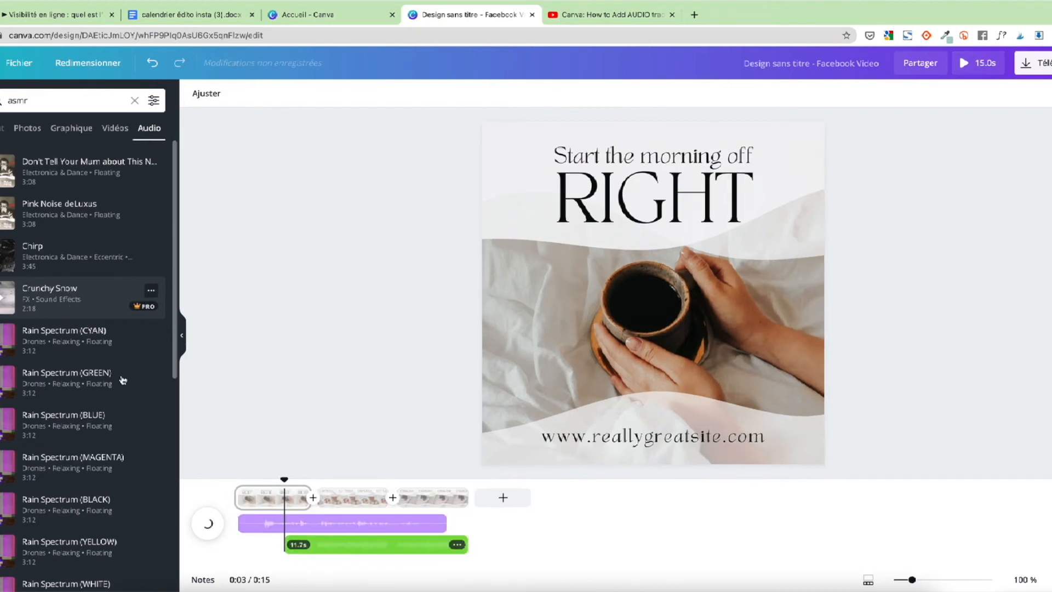
Step: Inspect the two overlapping audio tracks on the timeline and open the volume setting of the 13.5 s recording
{"action": "left_click", "coordinate": [336, 545]}
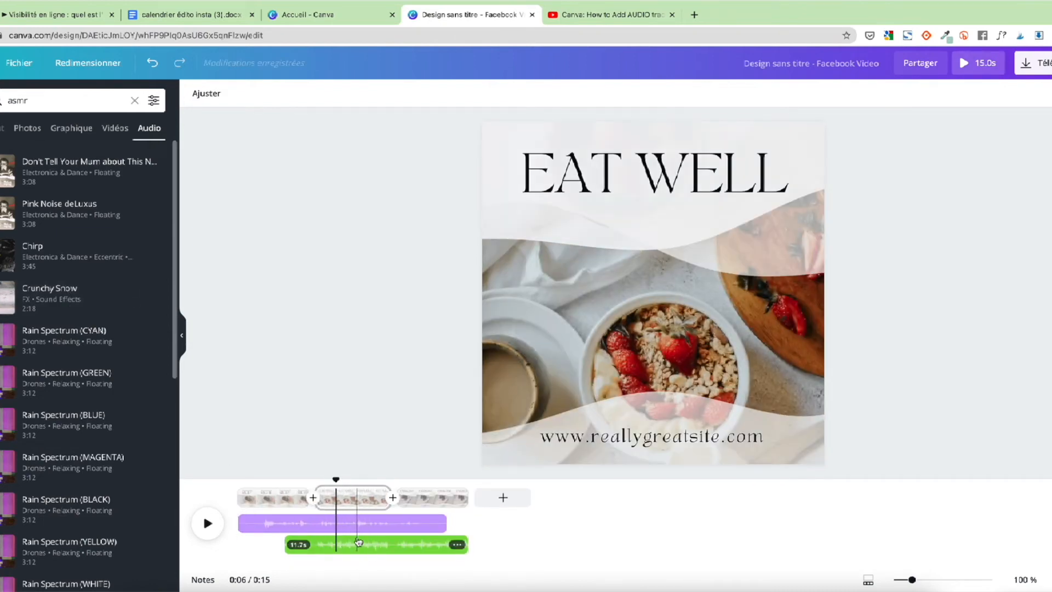
{"action": "left_click", "coordinate": [292, 524]}
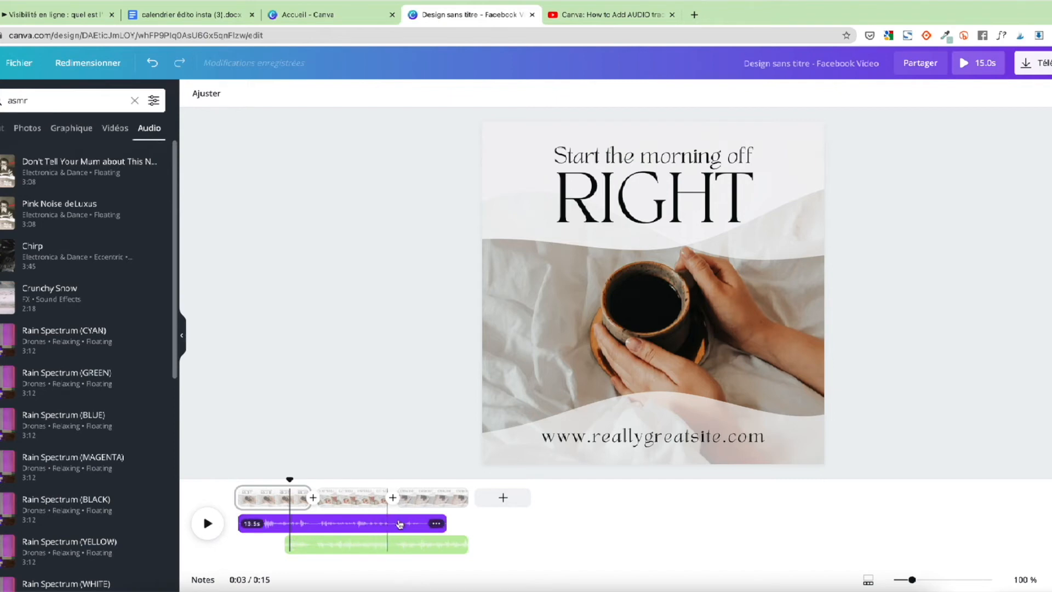
{"action": "left_click", "coordinate": [434, 525]}
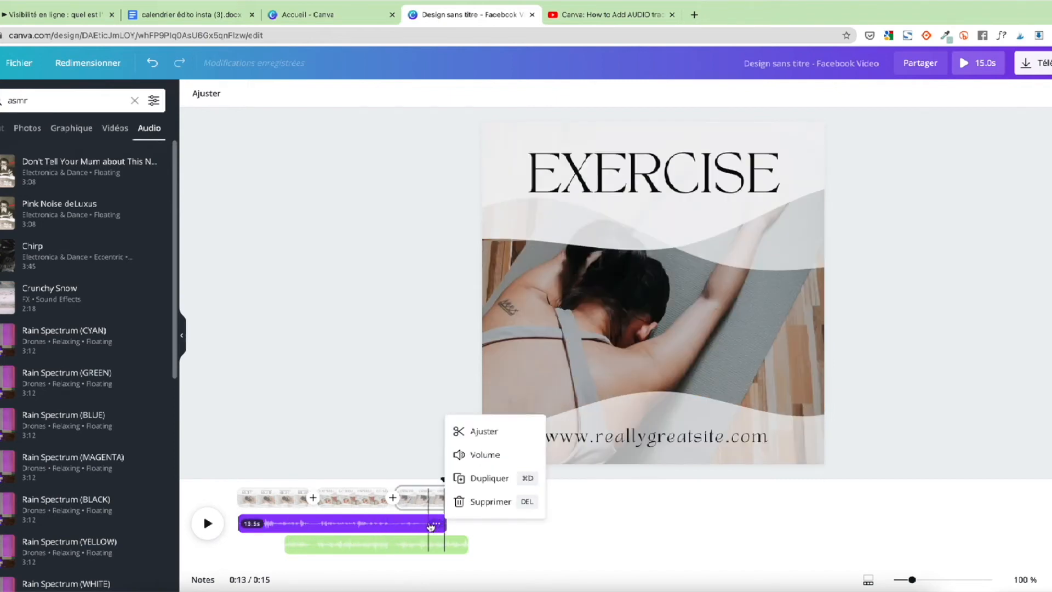
{"action": "left_click", "coordinate": [487, 458]}
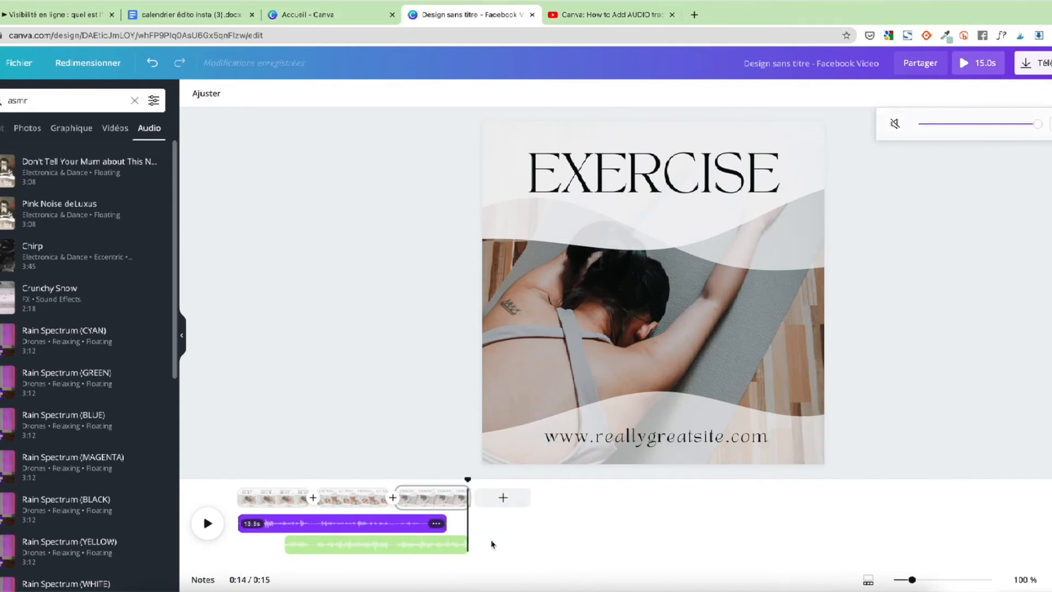
Step: Lower the volume of the Crunchy Snow track to about a third of the maximum
{"action": "left_click", "coordinate": [400, 545]}
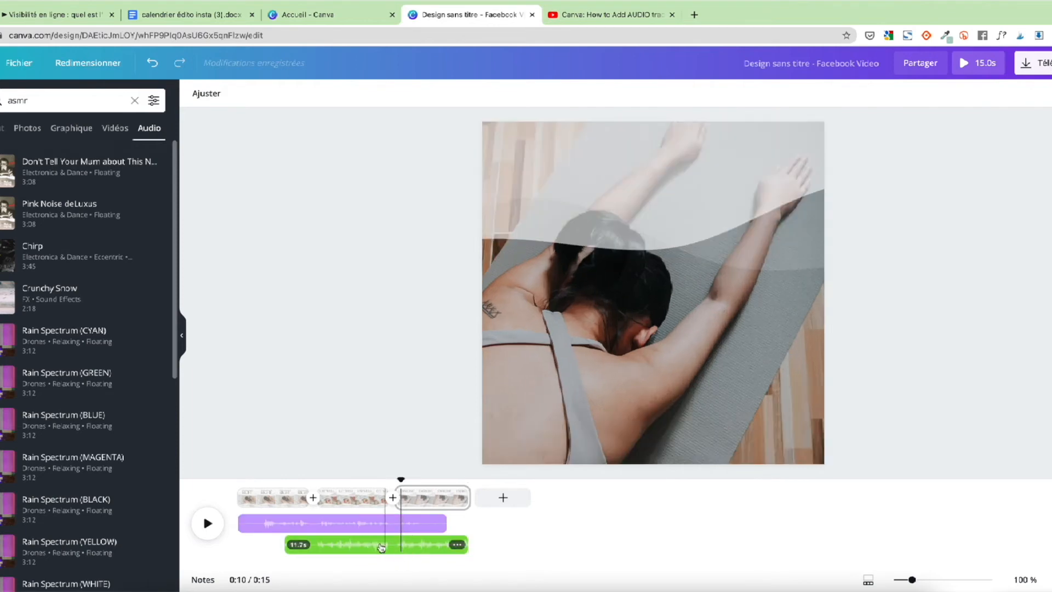
{"action": "left_click", "coordinate": [457, 546]}
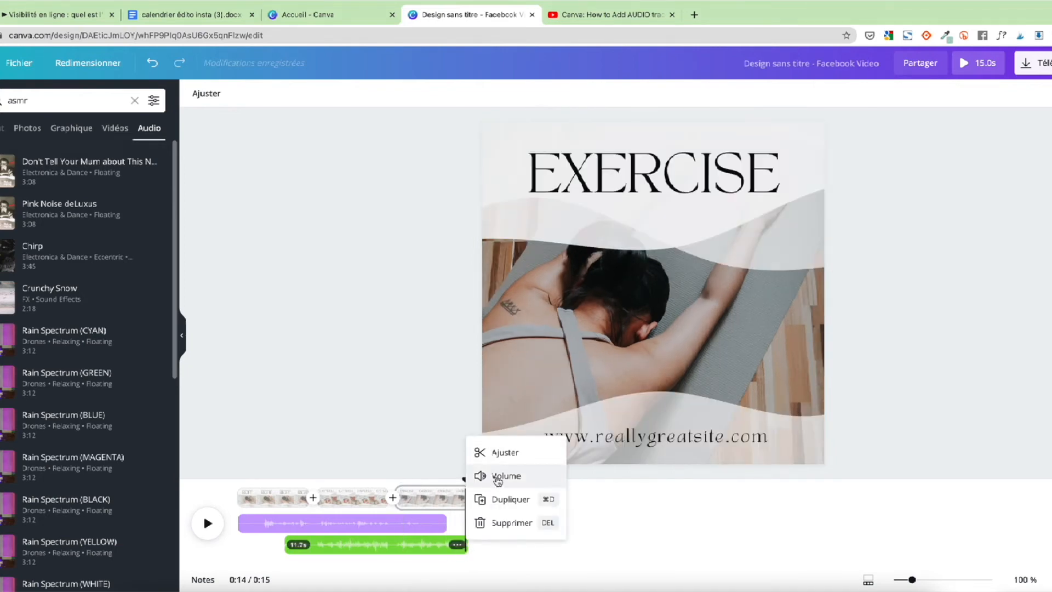
{"action": "left_click", "coordinate": [498, 477]}
{"action": "left_click_drag", "start_coordinate": [1036, 128], "coordinate": [958, 125]}
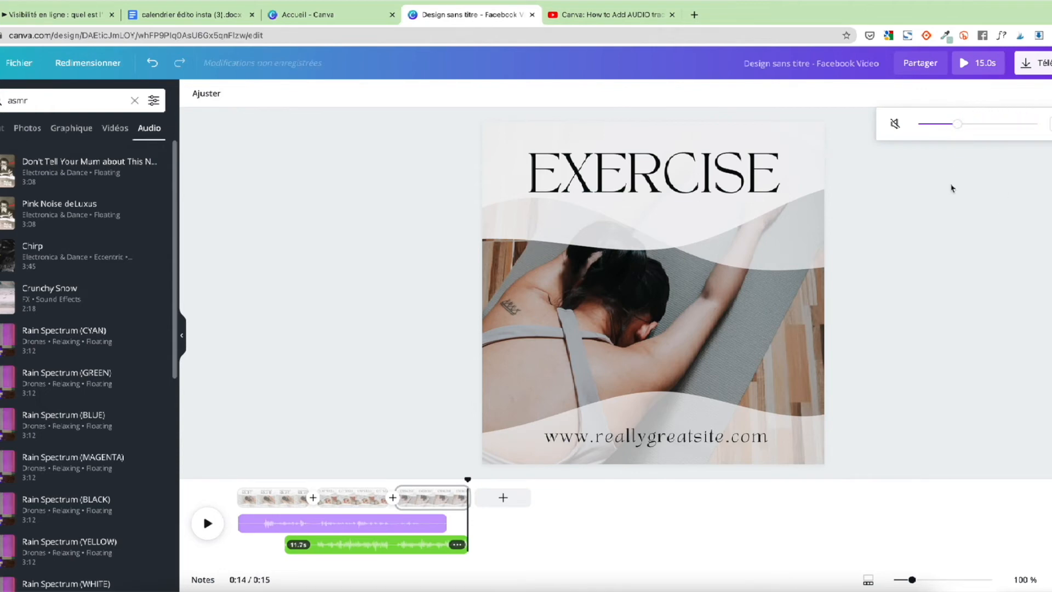
Step: Play the video from its opening page to hear the recording together with the Crunchy Snow track
{"action": "left_click", "coordinate": [263, 523]}
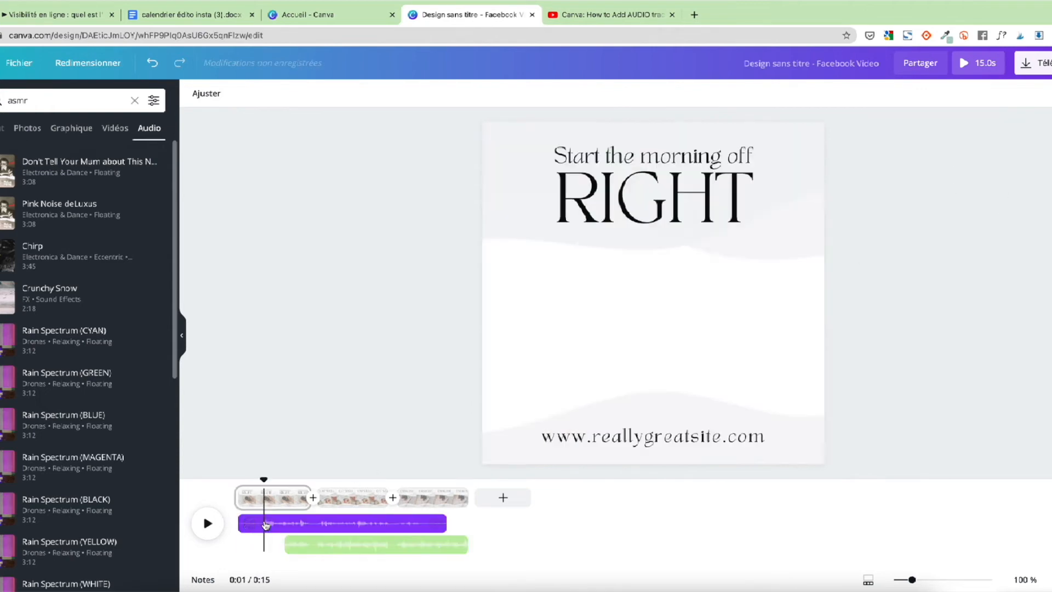
{"action": "left_click", "coordinate": [209, 525]}
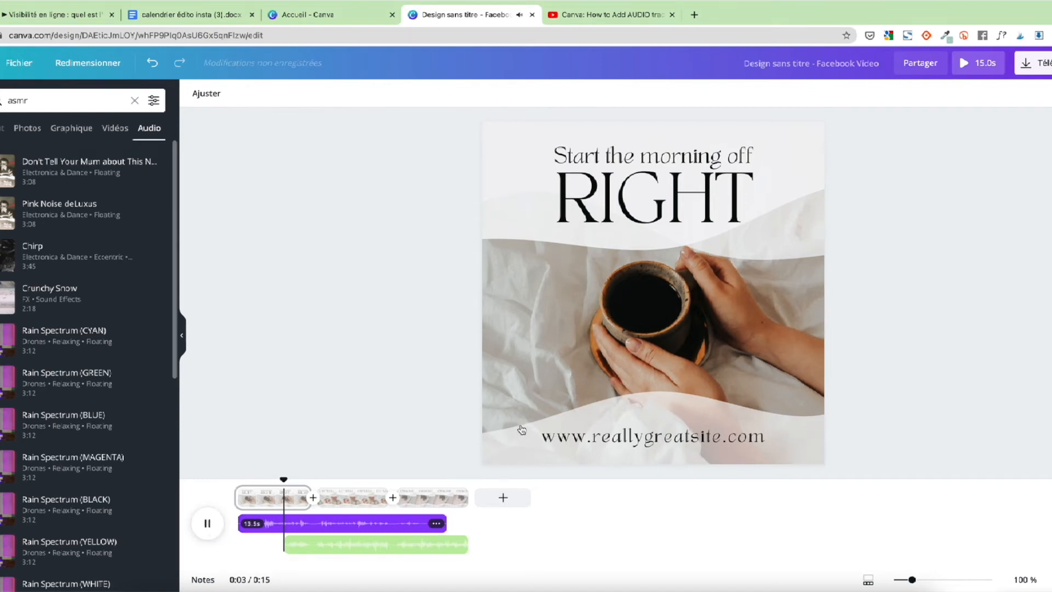
{"action": "left_click", "coordinate": [207, 523]}
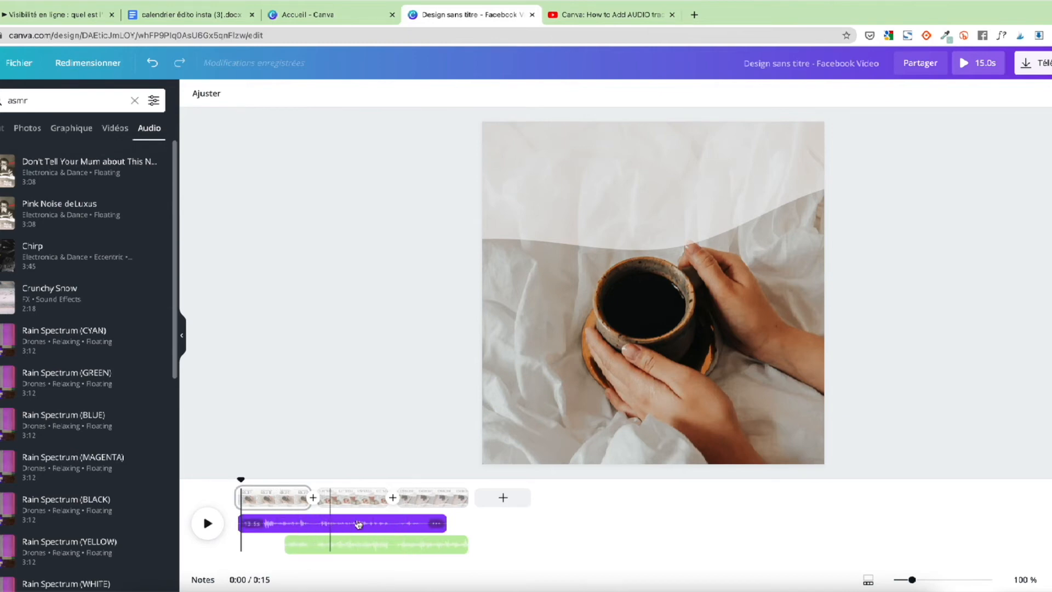
Step: Trim the recording to the length of the first page and the Crunchy Snow track to 5.0 s under the EAT WELL page
{"action": "left_click", "coordinate": [444, 522]}
{"action": "left_click_drag", "start_coordinate": [444, 522], "coordinate": [318, 542]}
{"action": "left_click", "coordinate": [465, 544]}
{"action": "left_click_drag", "start_coordinate": [466, 544], "coordinate": [393, 542]}
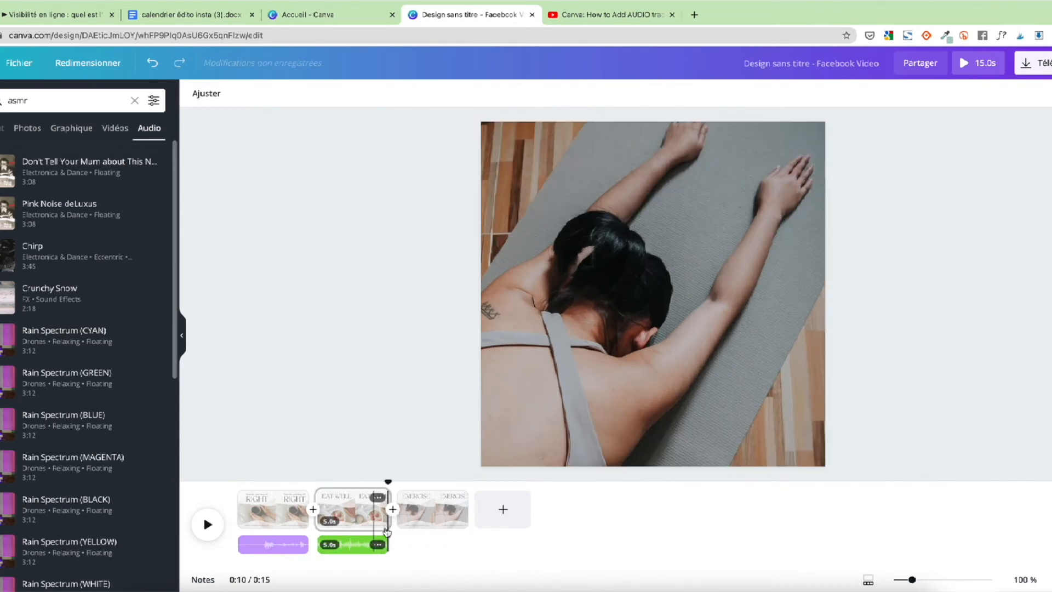
Step: Go back through the pages to the first one and delete the EAT WELL and EXERCISE pages from the video
{"action": "left_click", "coordinate": [436, 543]}
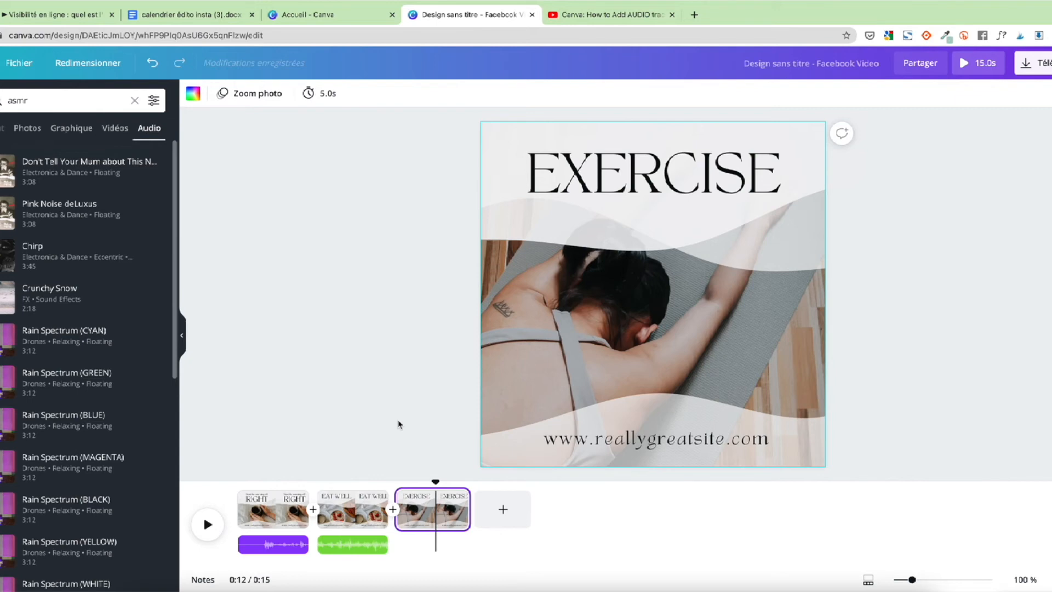
{"action": "key", "text": "Page_Up"}
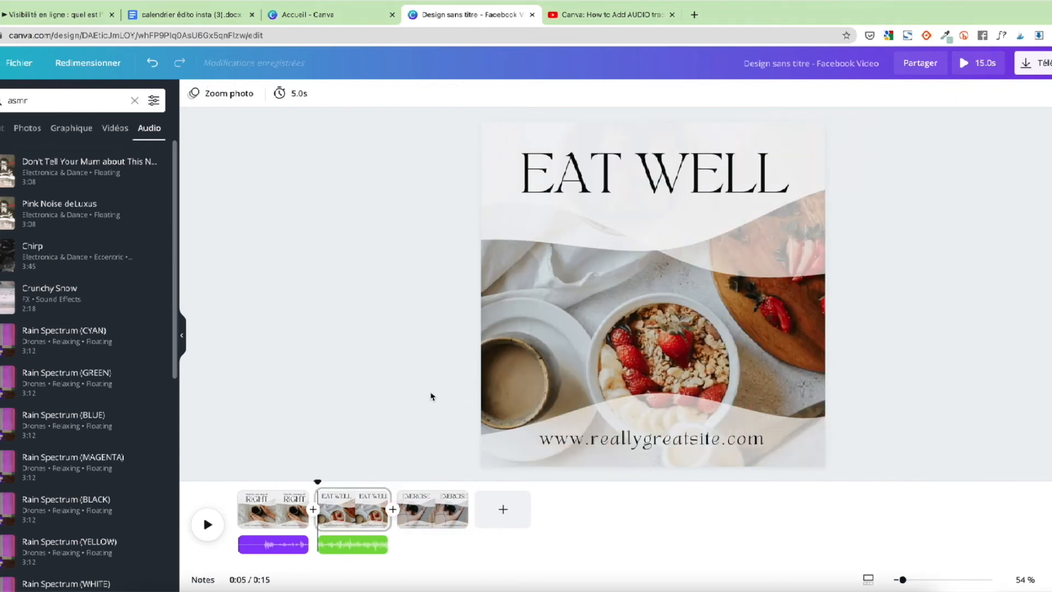
{"action": "key", "text": "Page_Up"}
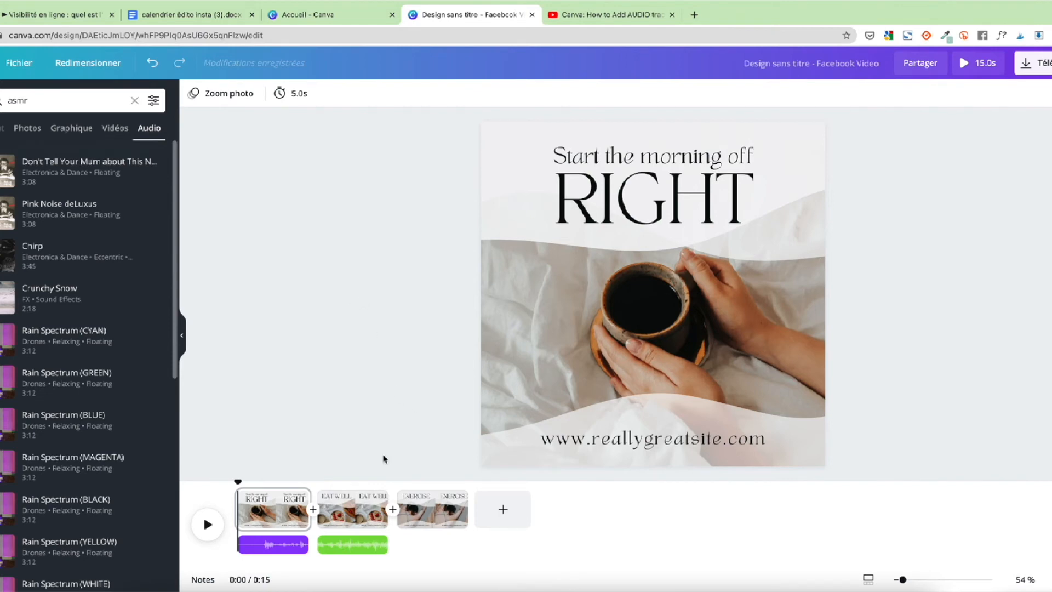
{"action": "left_click", "coordinate": [355, 503]}
{"action": "key", "text": "Delete"}
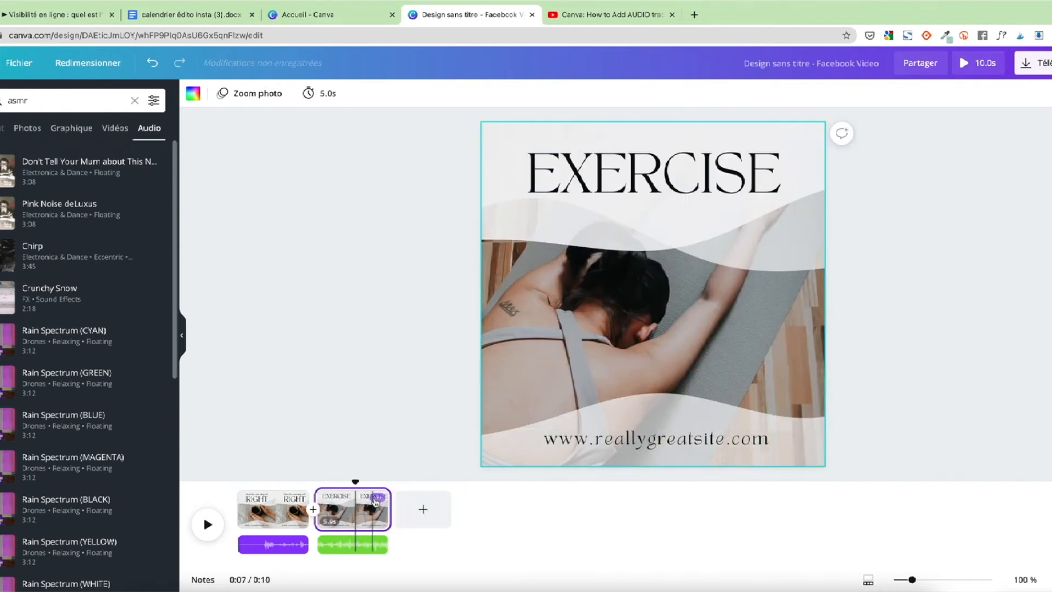
{"action": "key", "text": "Delete"}
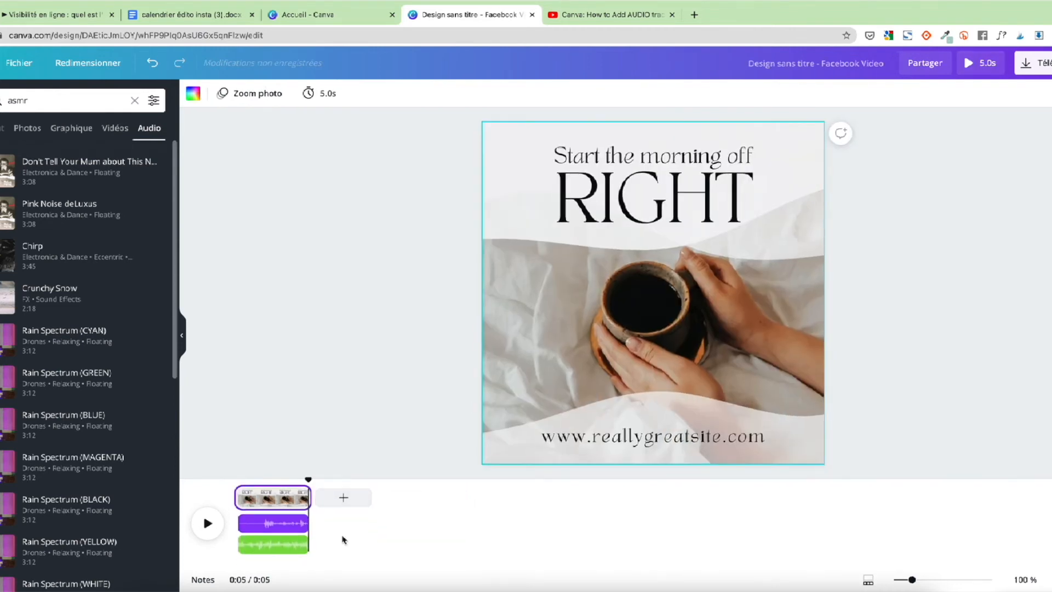